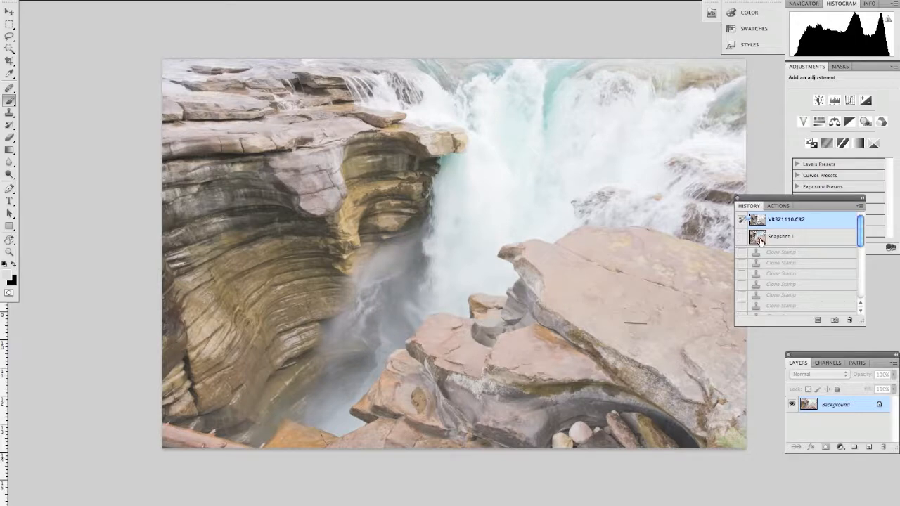
Return to the Snapshot 1 state, duplicate the Background layer, and run the AKVIS Enhancer filter on the copy
click(759, 239)
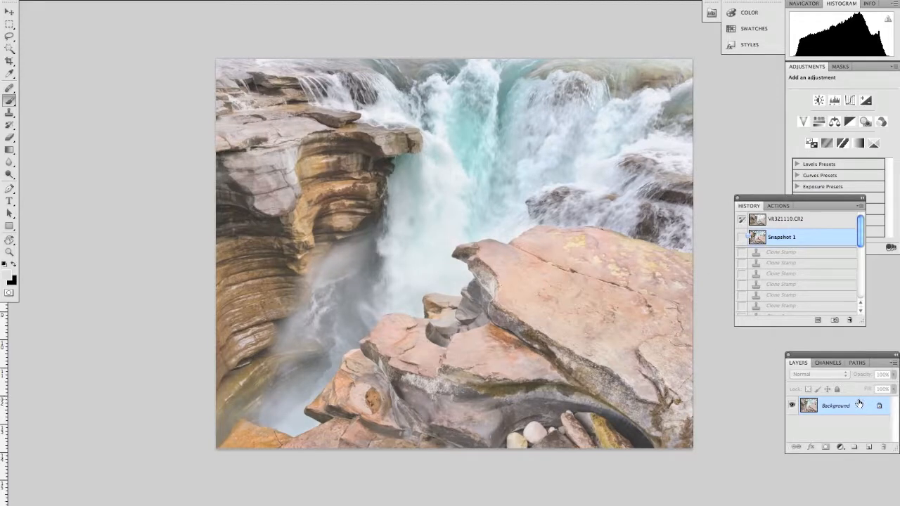
drag(859, 403, 871, 448)
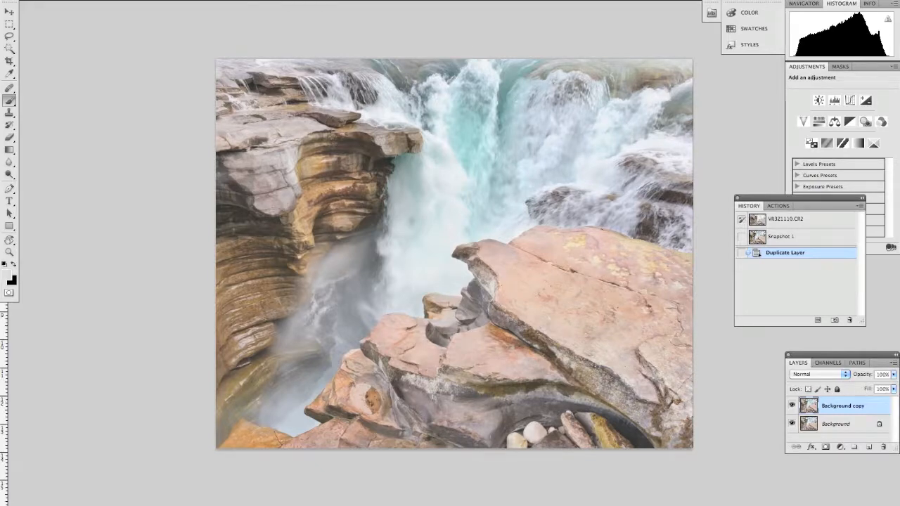
click(227, 1)
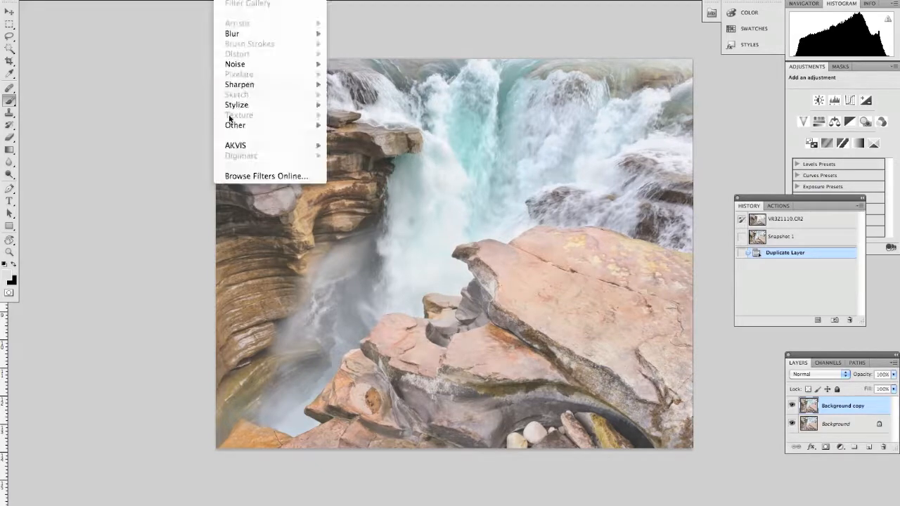
mouse_move(234, 145)
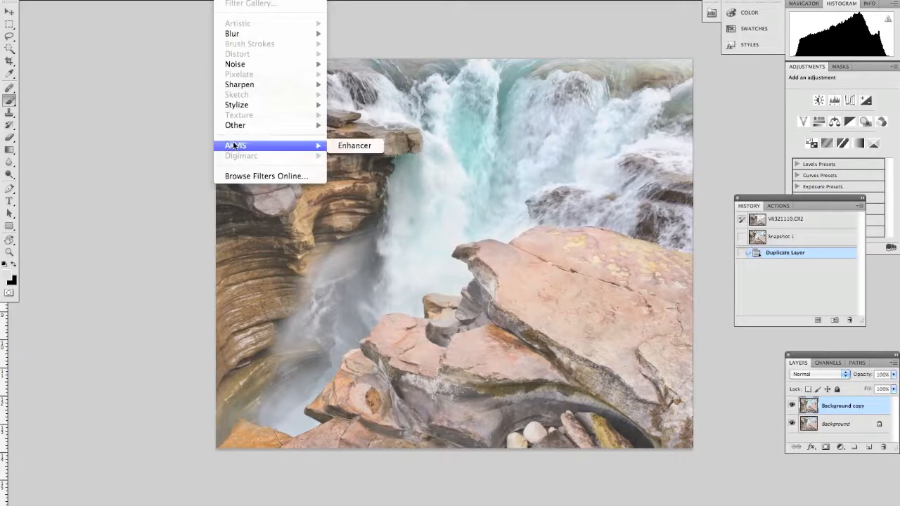
click(360, 146)
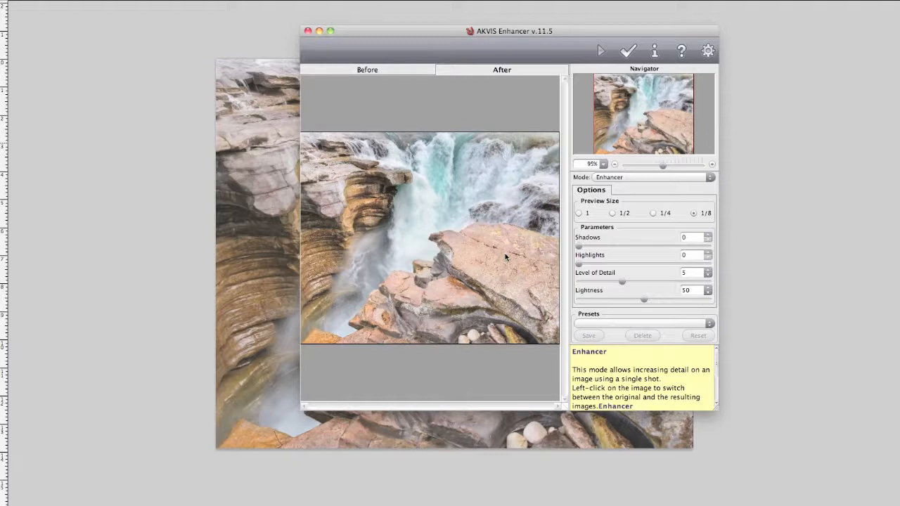
click(626, 52)
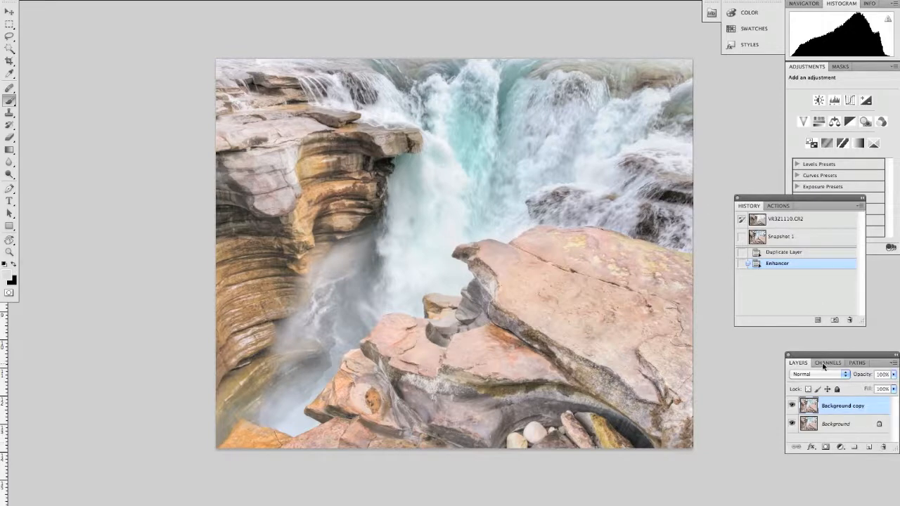
Compare the image with and without the enhanced Background copy layer by toggling its visibility several times
click(791, 407)
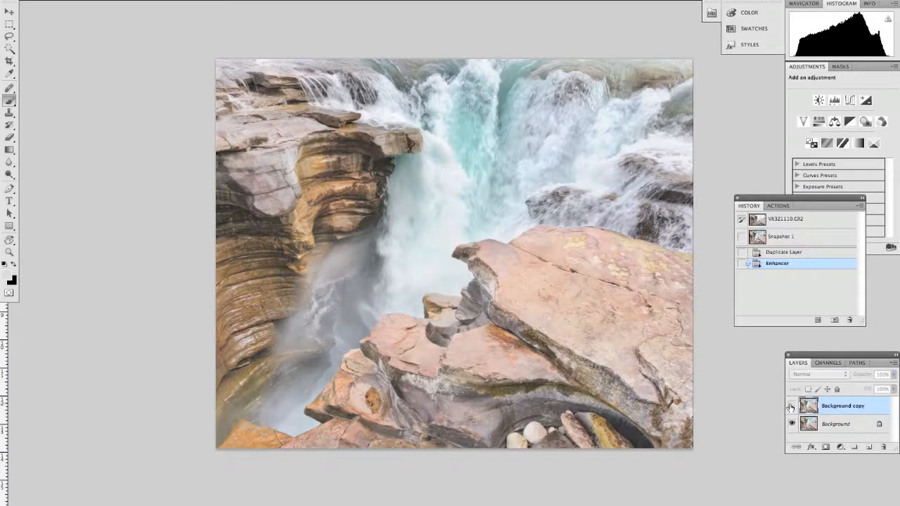
click(791, 407)
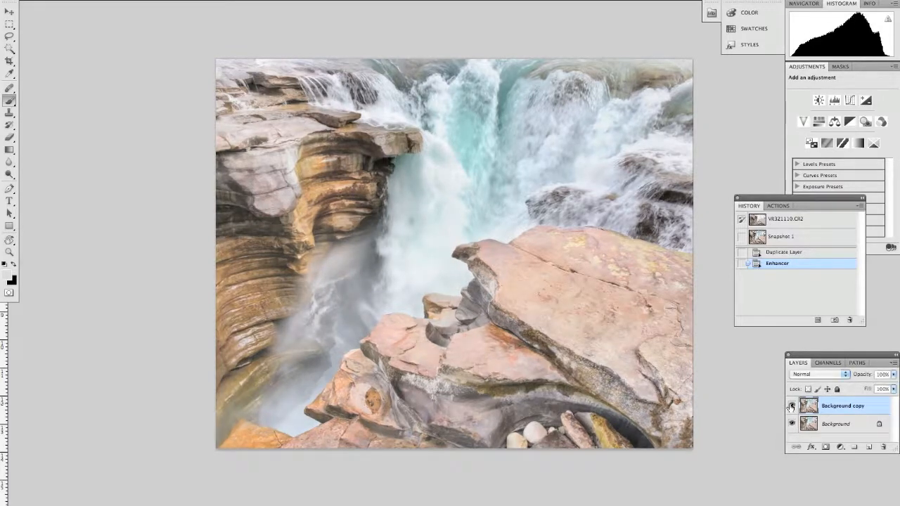
click(791, 407)
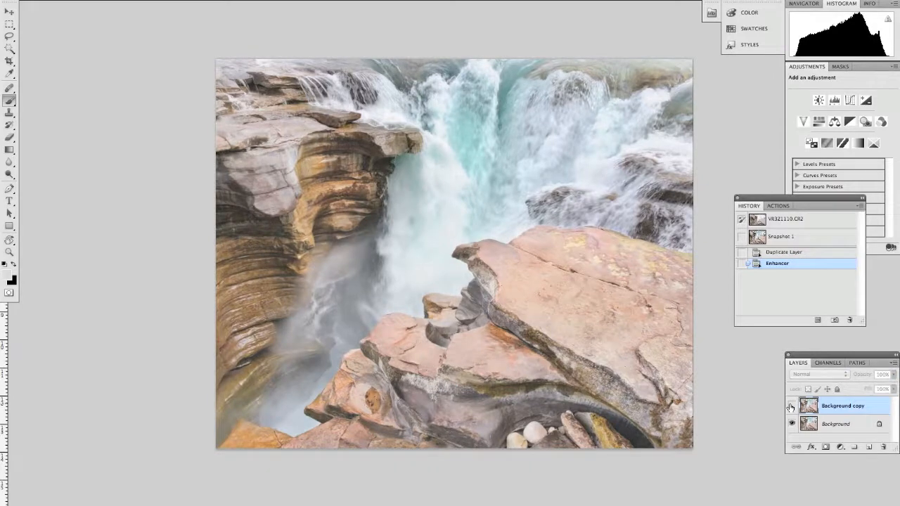
click(791, 407)
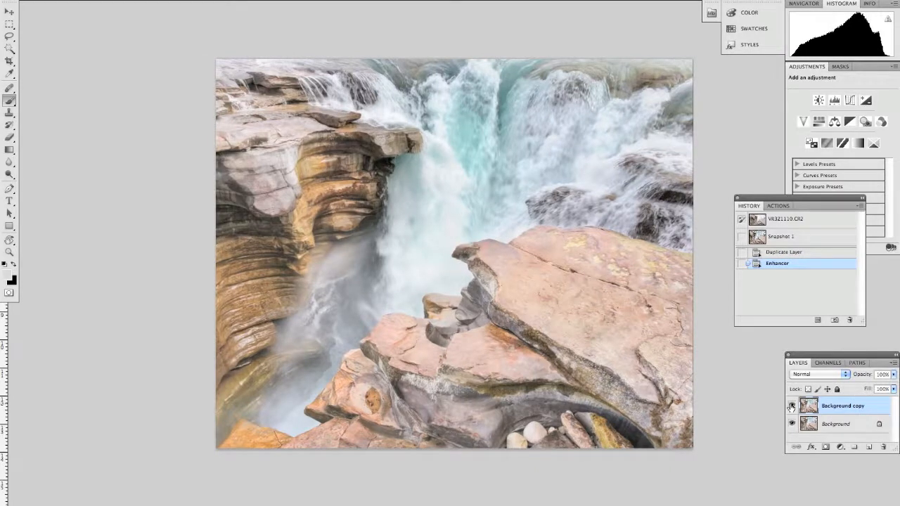
click(791, 406)
click(791, 406)
Add a layer mask to the Background copy and paint black over the ochre cliff beside the waterfall, undoing the last stroke
click(826, 448)
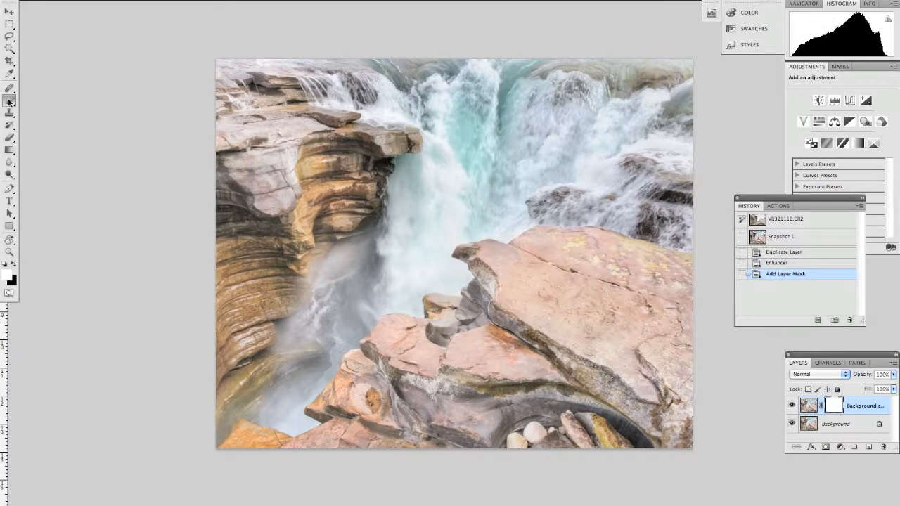
key(x)
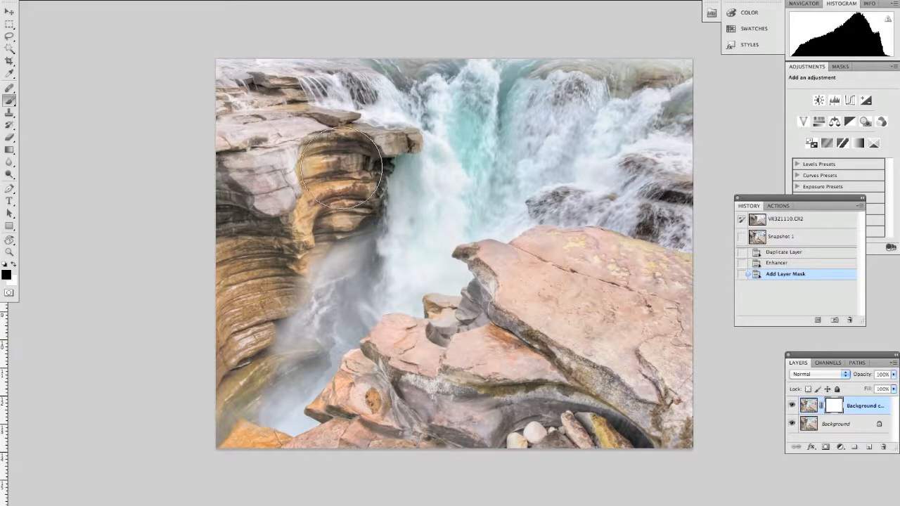
mouse_move(345, 169)
mouse_down()
mouse_move(342, 197)
mouse_move(330, 158)
mouse_move(336, 216)
mouse_move(342, 148)
mouse_move(343, 203)
mouse_up()
mouse_move(233, 243)
mouse_down()
mouse_move(232, 287)
mouse_move(252, 263)
mouse_up()
mouse_move(341, 205)
mouse_down()
mouse_move(327, 166)
mouse_move(355, 180)
mouse_move(348, 211)
mouse_move(331, 169)
mouse_move(343, 193)
mouse_move(339, 168)
mouse_move(341, 201)
mouse_move(330, 176)
mouse_move(333, 194)
mouse_up()
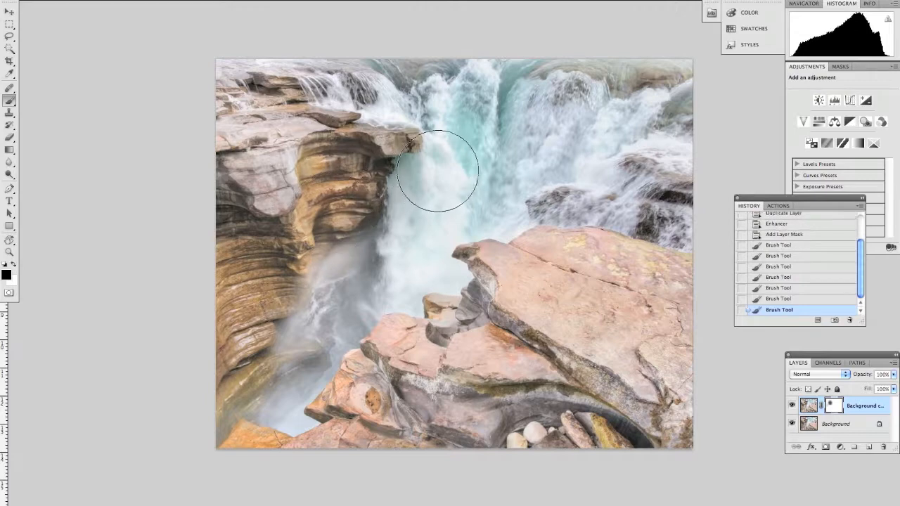
click(262, 361)
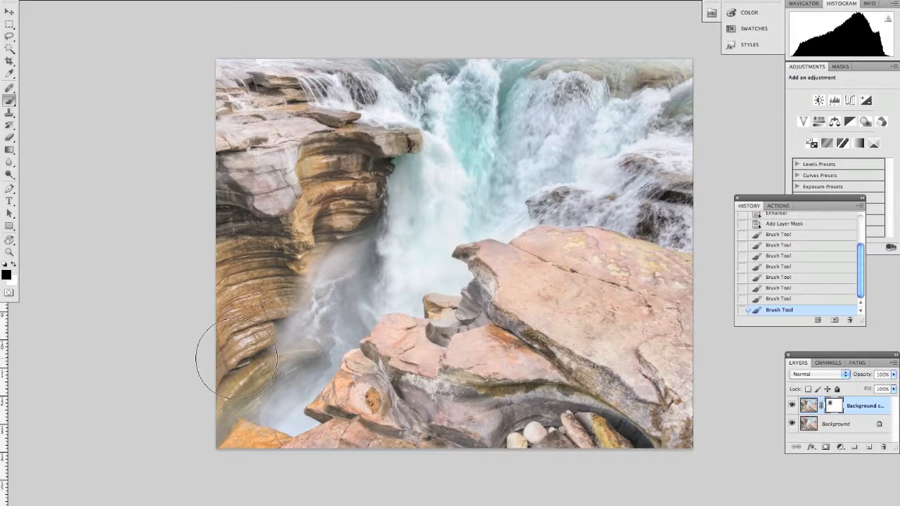
key(ctrl+z)
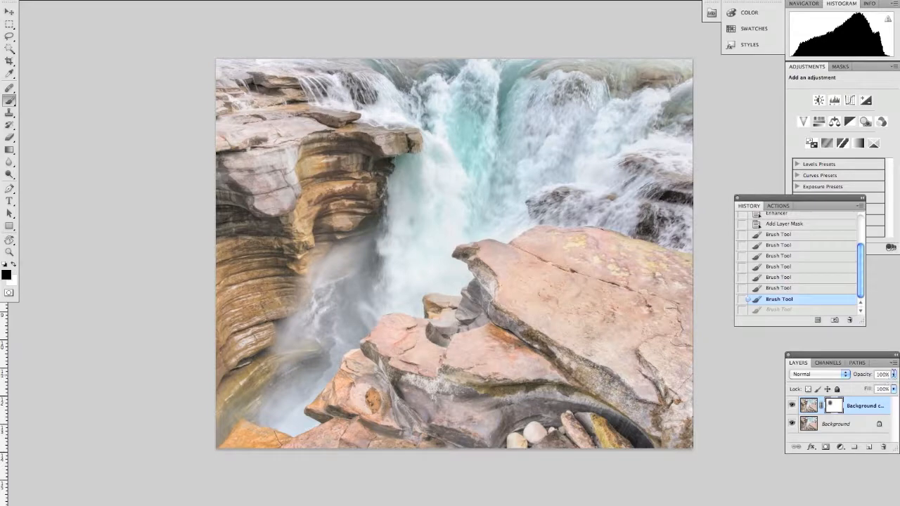
Set the Background copy layer's opacity to 69%
click(894, 376)
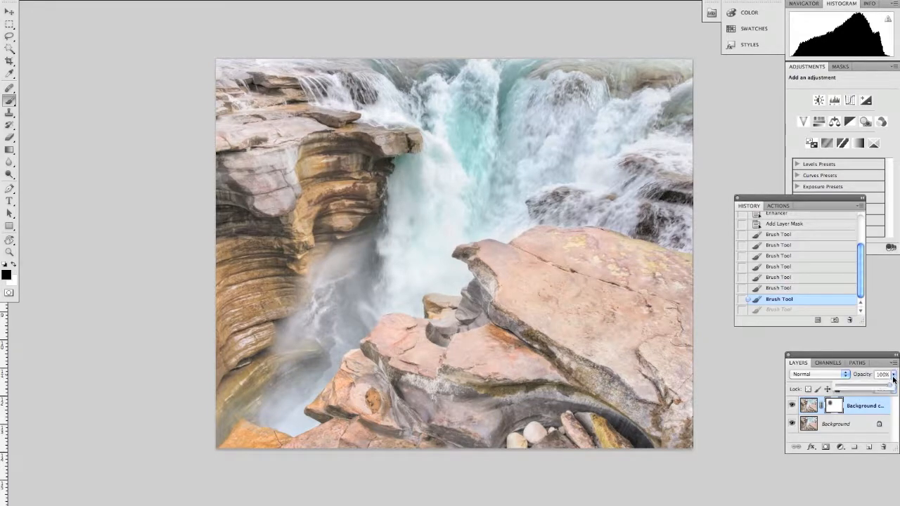
drag(892, 388, 873, 392)
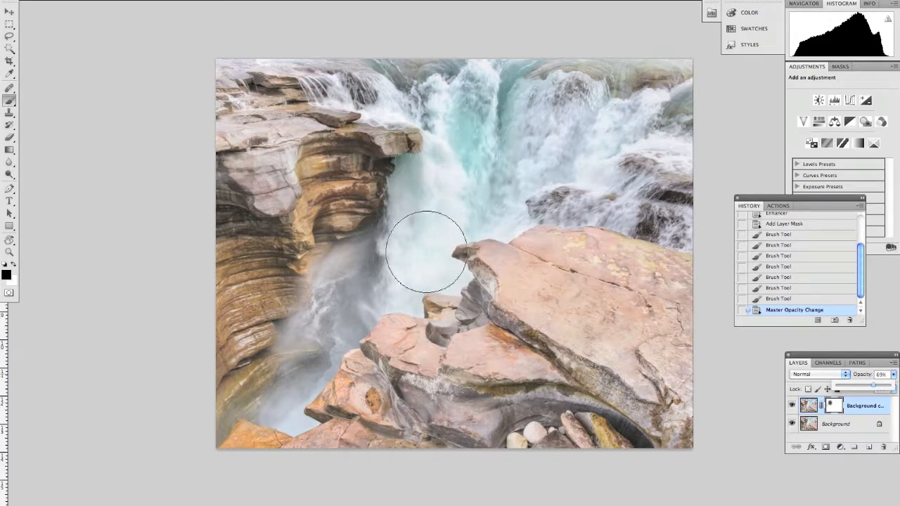
click(859, 407)
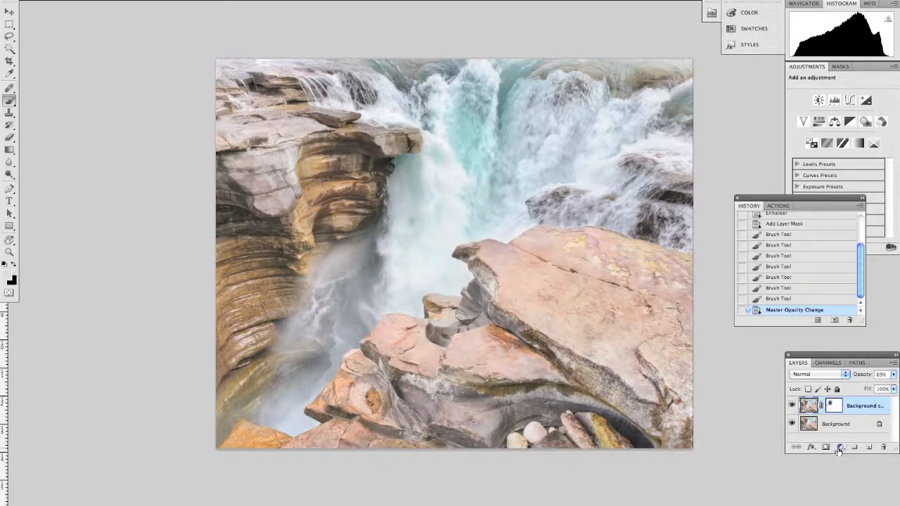
Add a Curves adjustment layer, bend the RGB curve downward near the highlights to darken the image, and invert the layer's mask to black
click(840, 448)
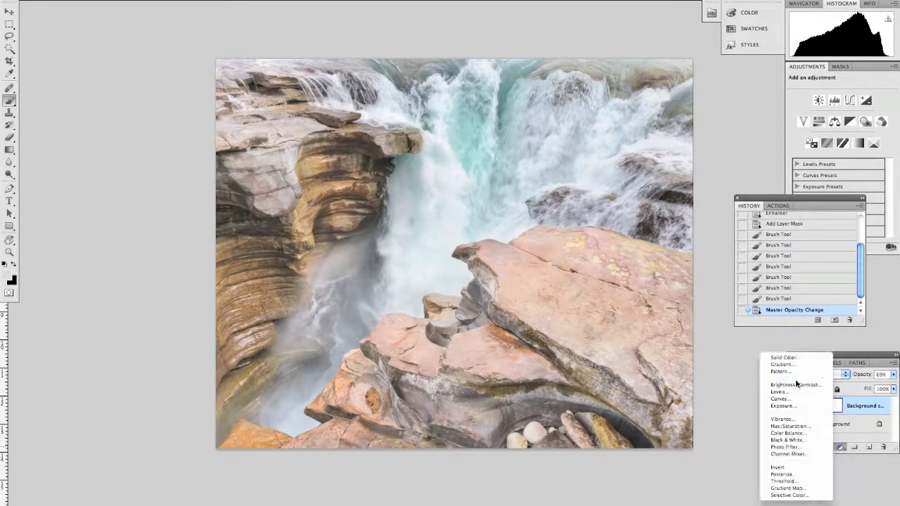
click(779, 399)
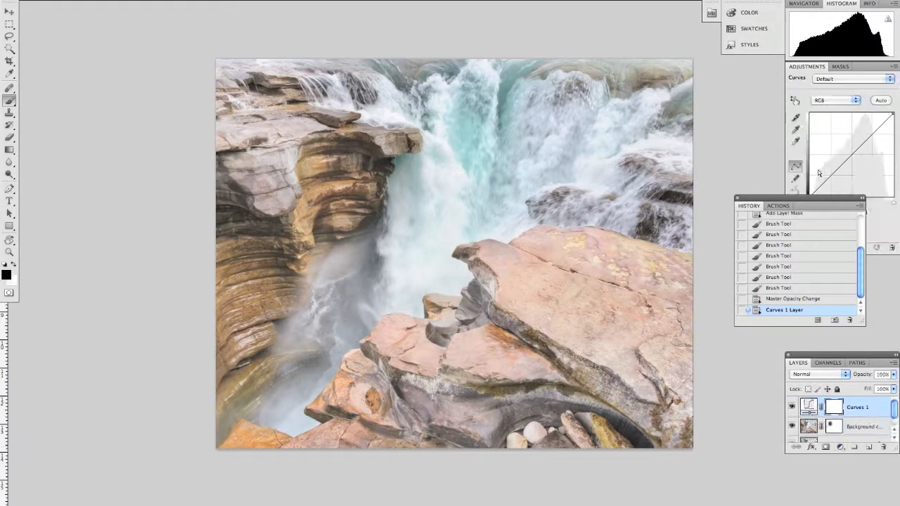
drag(855, 150, 877, 132)
drag(887, 125, 884, 128)
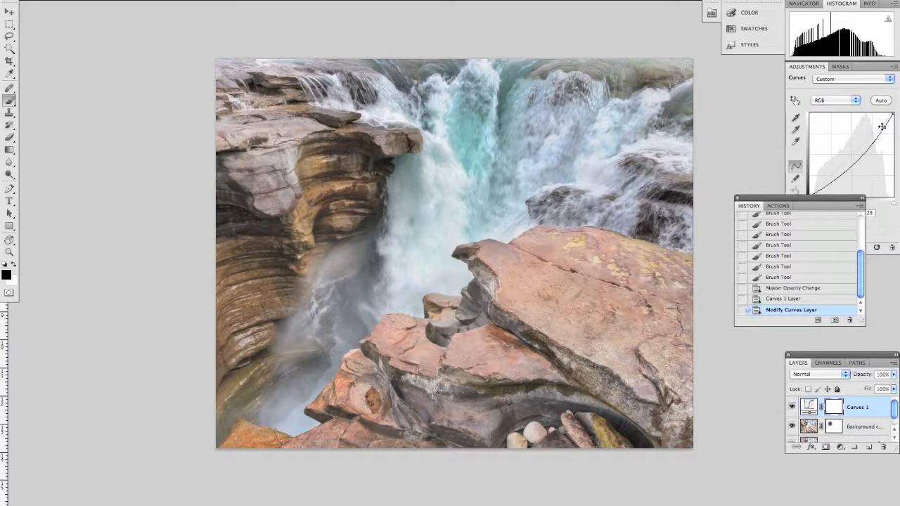
key(ctrl+i)
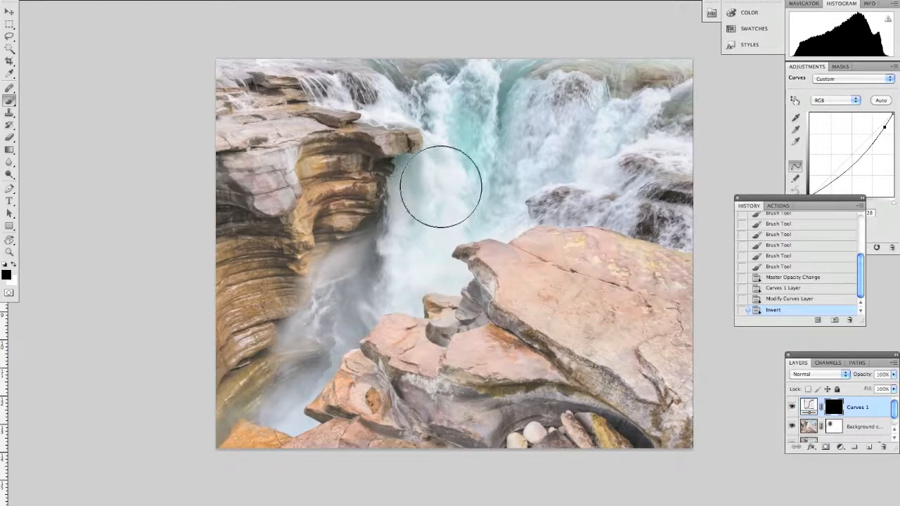
Paint white on the darkening Curves mask over the bright waterfall areas, using a much smaller brush for the upper edges
mouse_move(442, 222)
mouse_down()
mouse_move(460, 155)
mouse_move(414, 261)
mouse_move(436, 218)
mouse_move(431, 249)
mouse_up()
key(x)
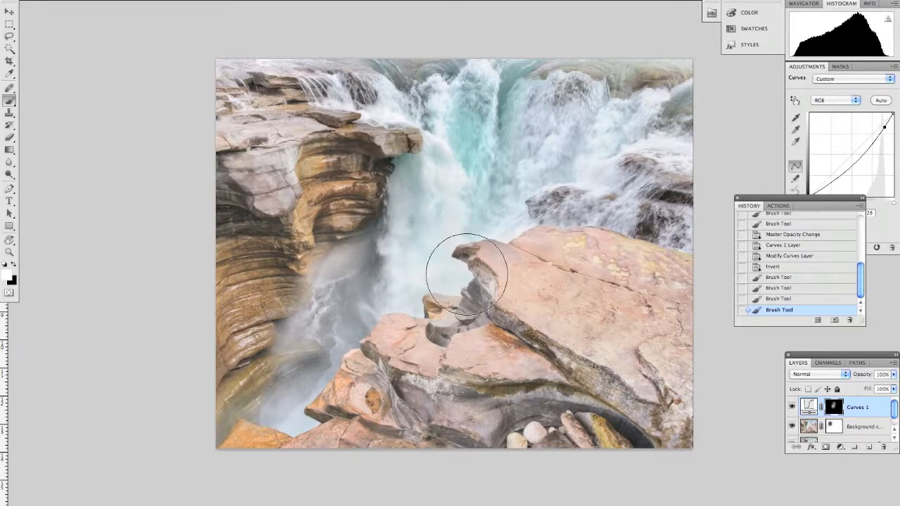
drag(588, 194, 564, 177)
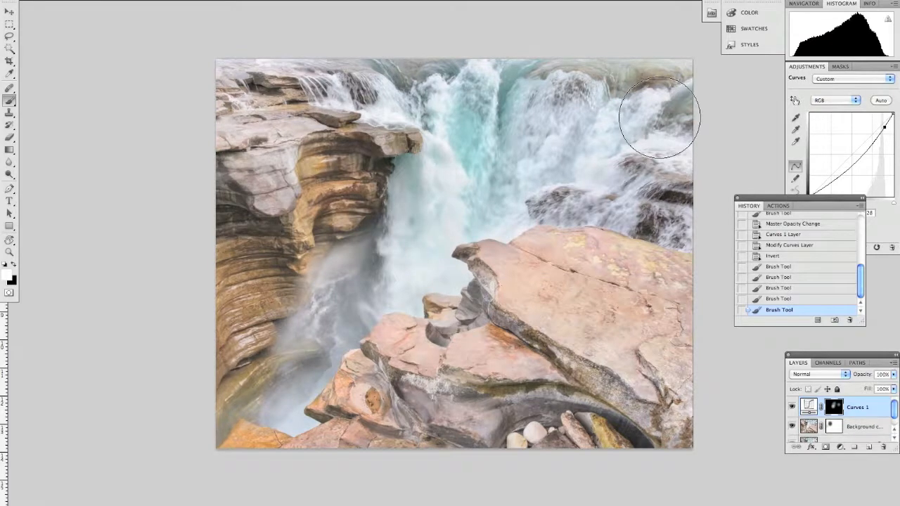
key([)
key([)
key([)
key([)
drag(654, 106, 658, 98)
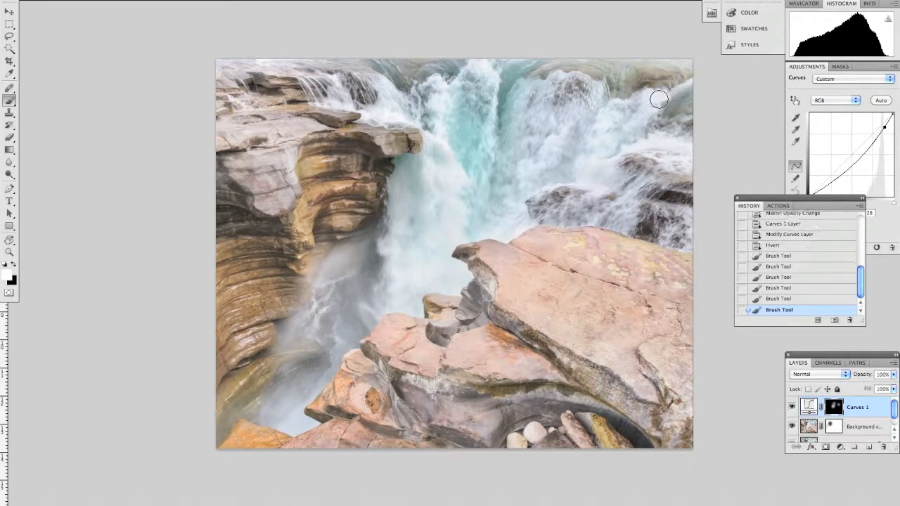
mouse_move(392, 113)
mouse_down()
mouse_move(299, 121)
mouse_move(405, 119)
mouse_move(375, 115)
mouse_up()
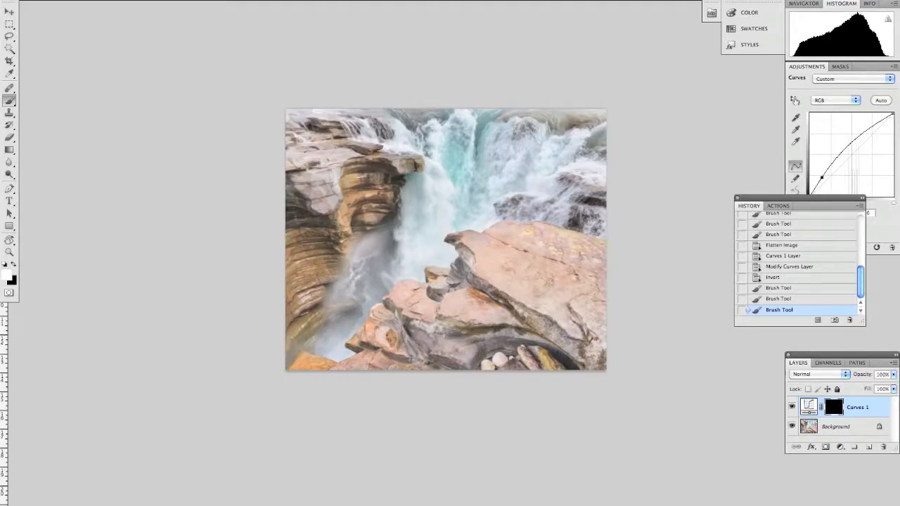
Brighten the left cliff with a second Curves layer, raising the shadows and midtones, inverting its mask and painting the cliff in white
click(840, 447)
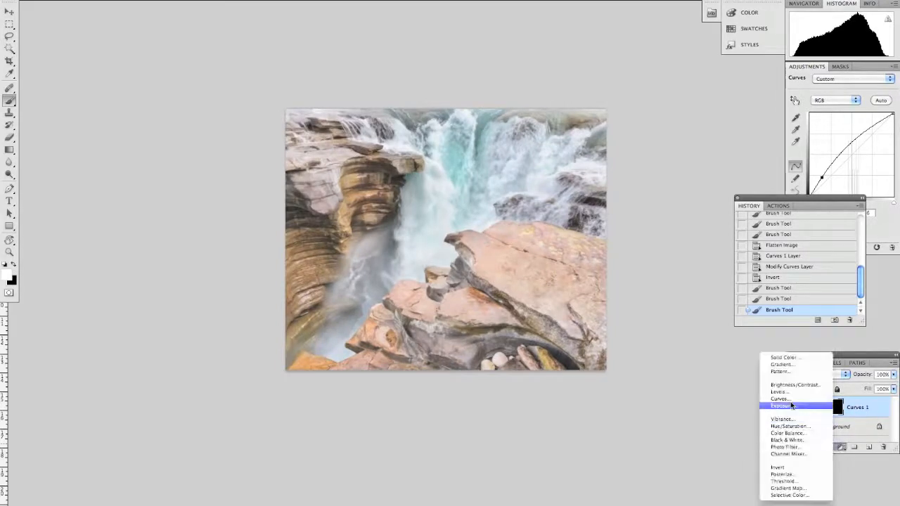
click(785, 399)
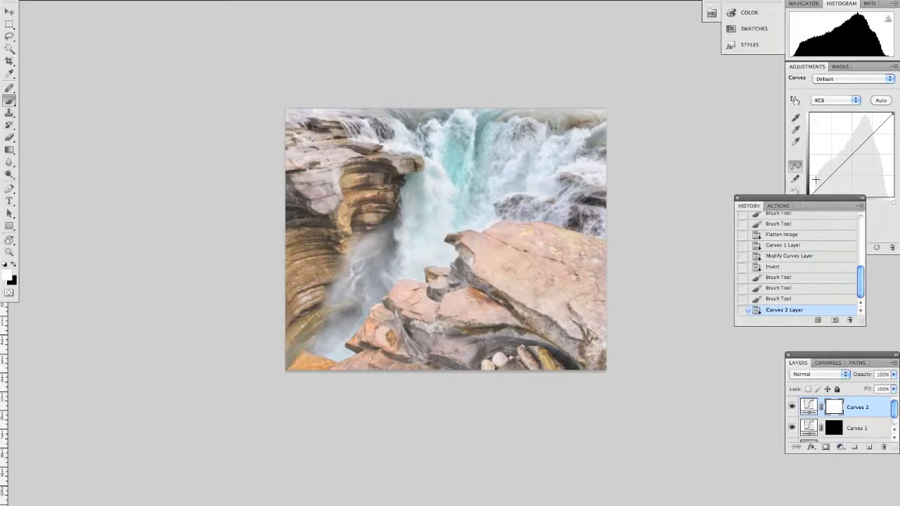
drag(831, 173, 831, 169)
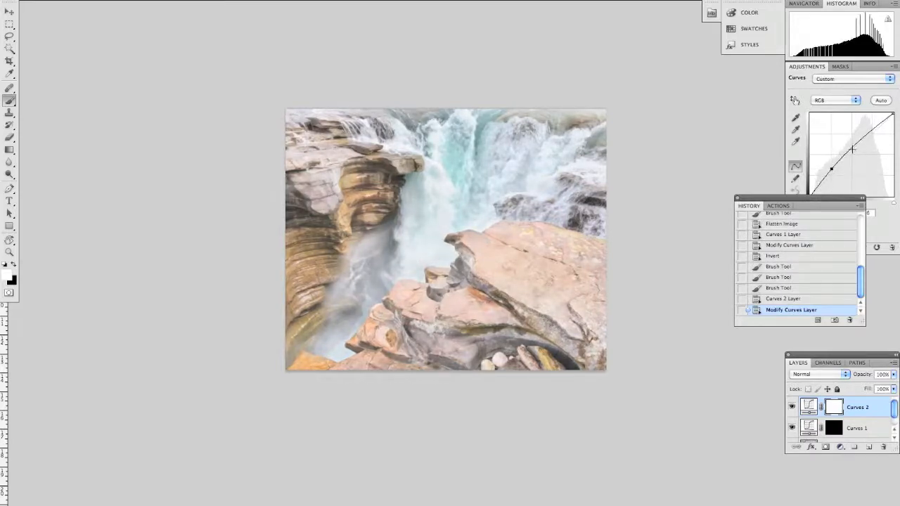
click(853, 148)
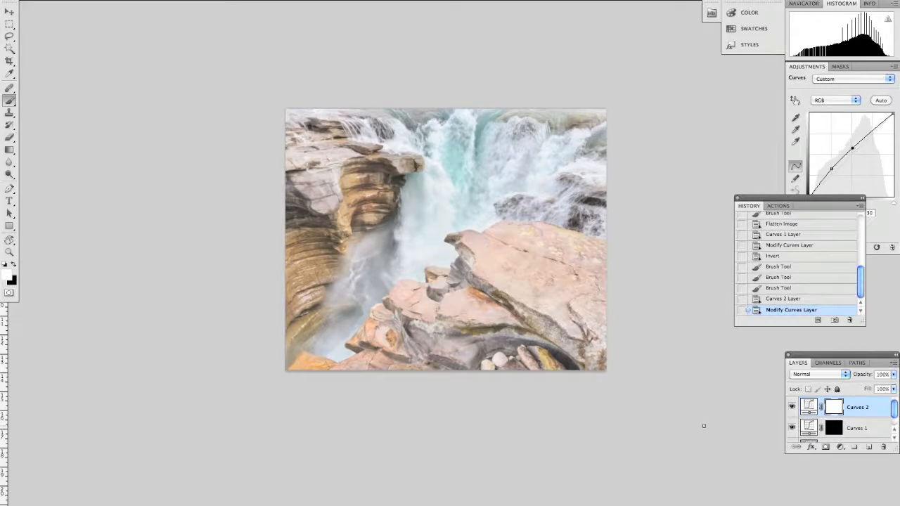
key(ctrl+i)
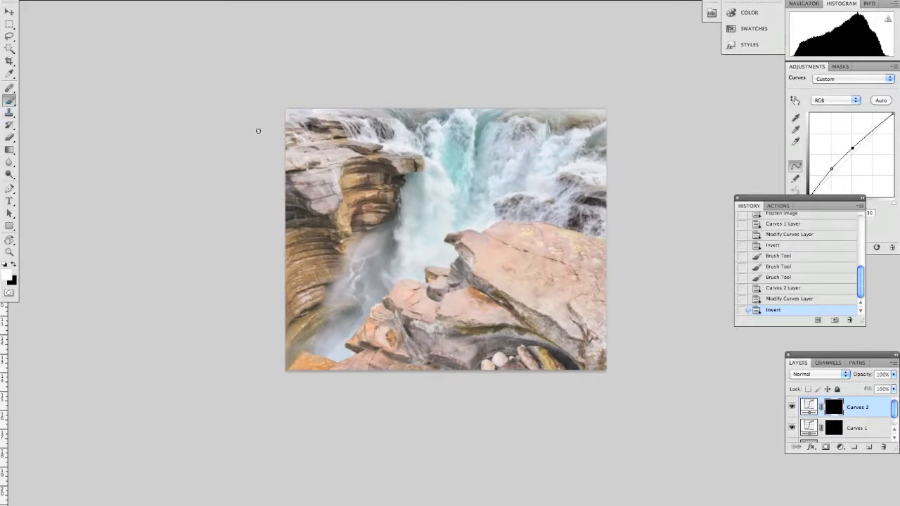
mouse_move(358, 184)
mouse_down()
mouse_move(379, 170)
mouse_move(388, 184)
mouse_move(374, 204)
mouse_move(366, 188)
mouse_move(364, 231)
mouse_move(322, 270)
mouse_move(325, 246)
mouse_move(312, 225)
mouse_move(283, 212)
mouse_move(310, 287)
mouse_up()
mouse_move(360, 217)
mouse_down()
mouse_move(380, 180)
mouse_move(396, 174)
mouse_up()
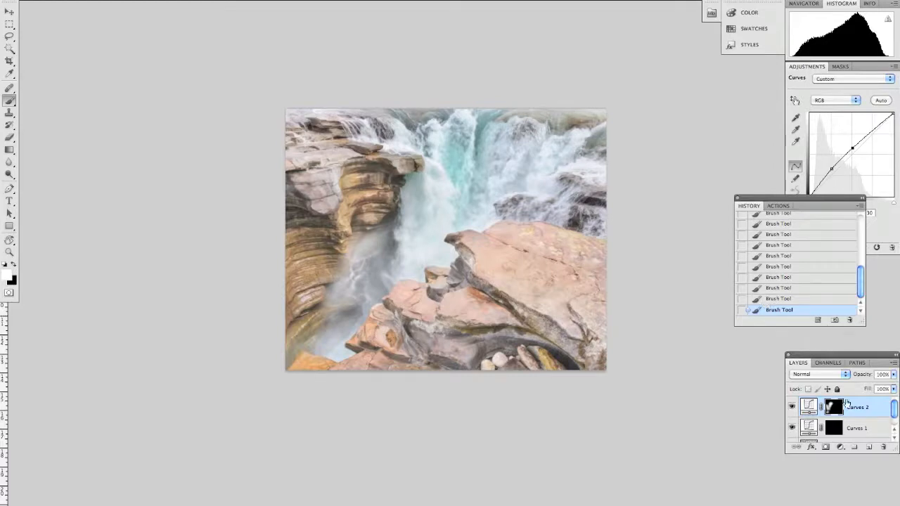
Add a third Curves adjustment layer, bend the RGB curve downward to darken the image, and invert its mask to black
click(843, 448)
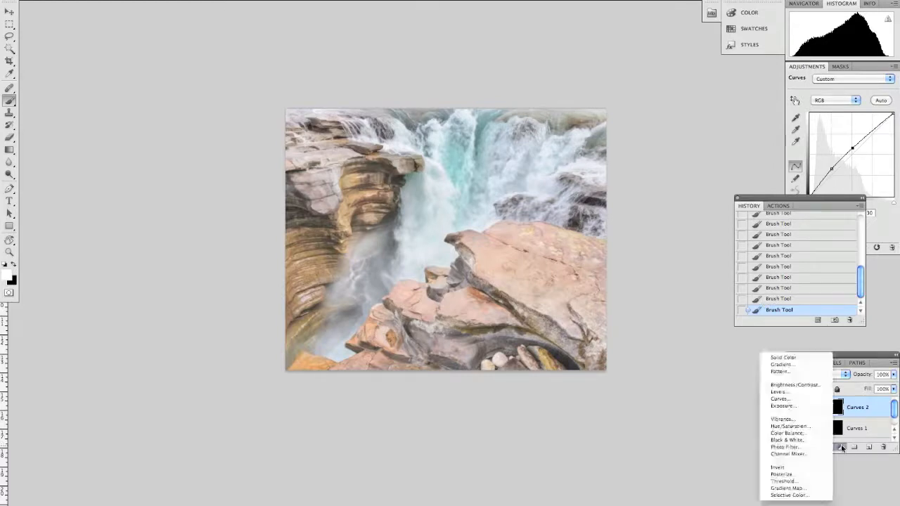
click(784, 389)
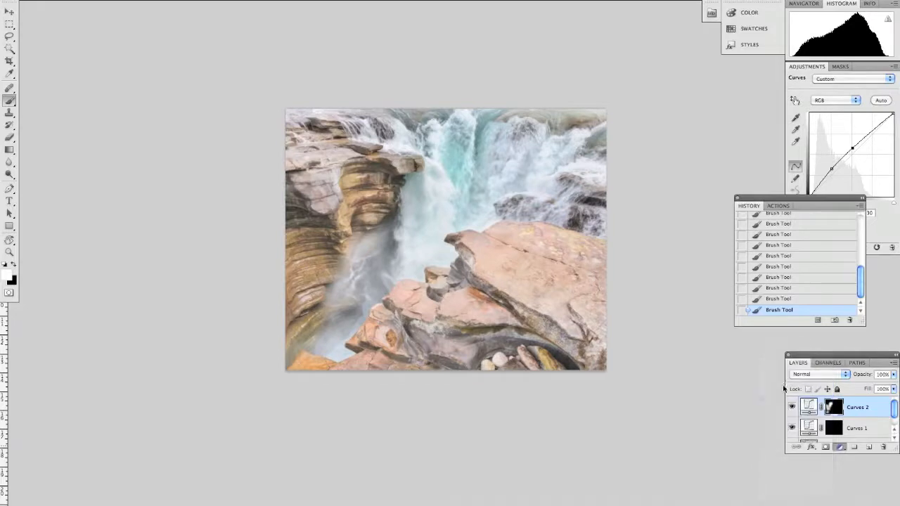
drag(868, 140, 871, 143)
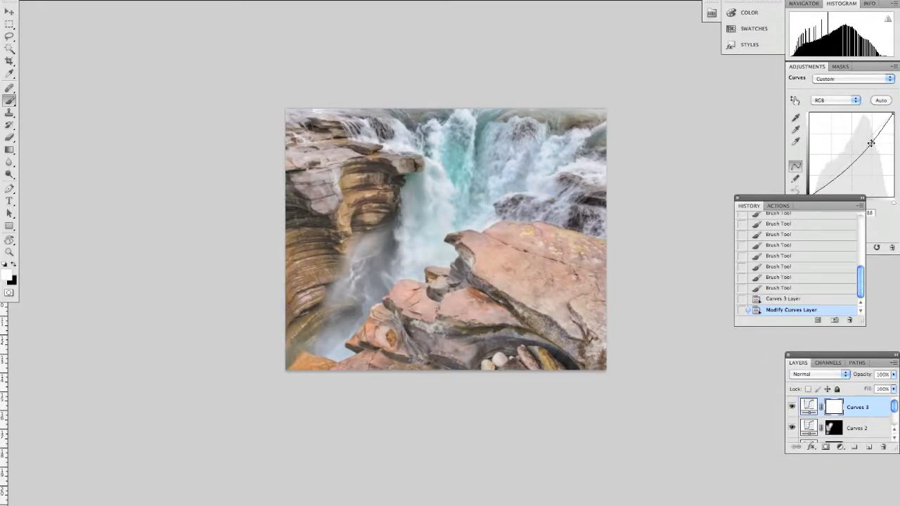
key(ctrl+i)
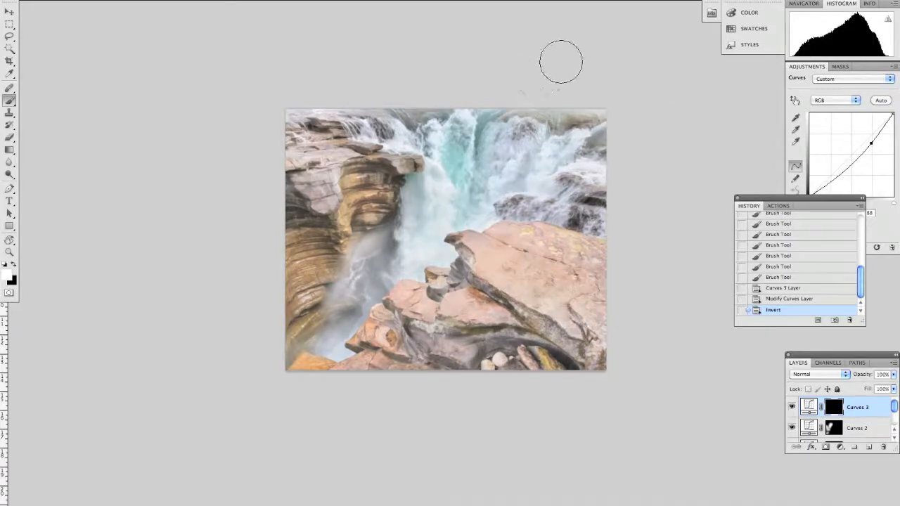
Enlarge the brush and paint white on the Curves 3 mask over the photo's upper right and upper left corners
key(])
key(])
key(])
key(])
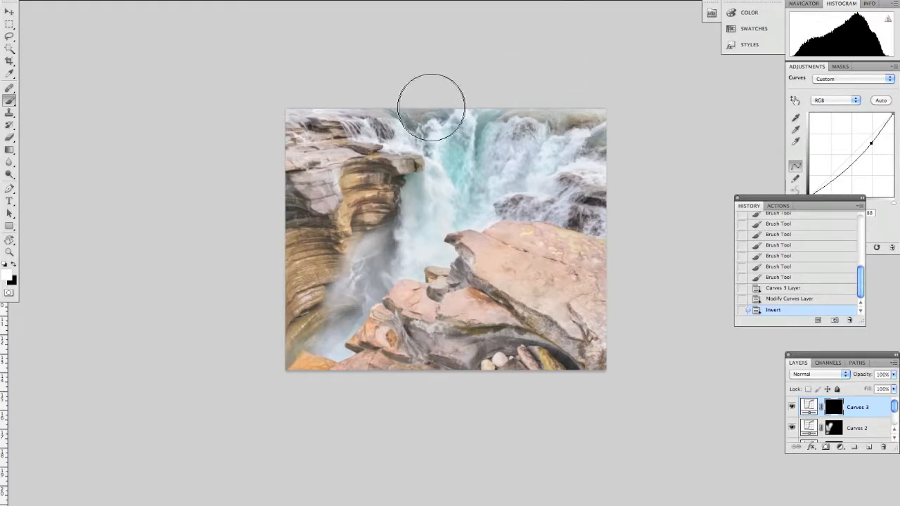
click(596, 94)
click(599, 100)
click(606, 99)
click(606, 101)
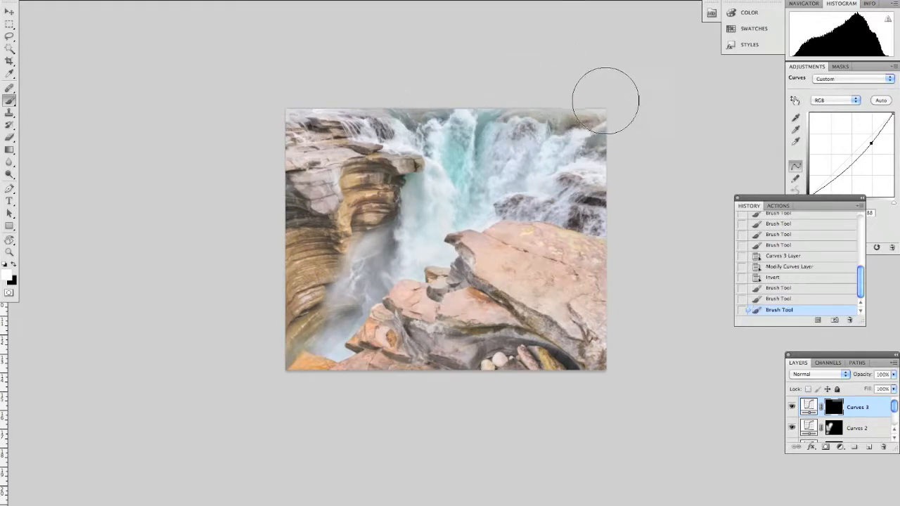
click(284, 109)
click(285, 110)
click(284, 111)
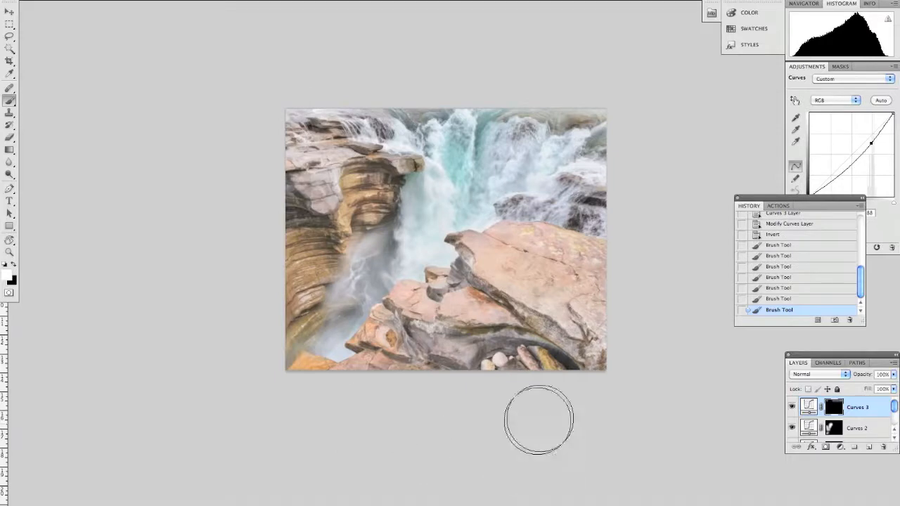
Paint white on the Curves 3 mask along the lower right edge of the rocks, and undo the last stroke
click(598, 294)
click(609, 316)
click(607, 345)
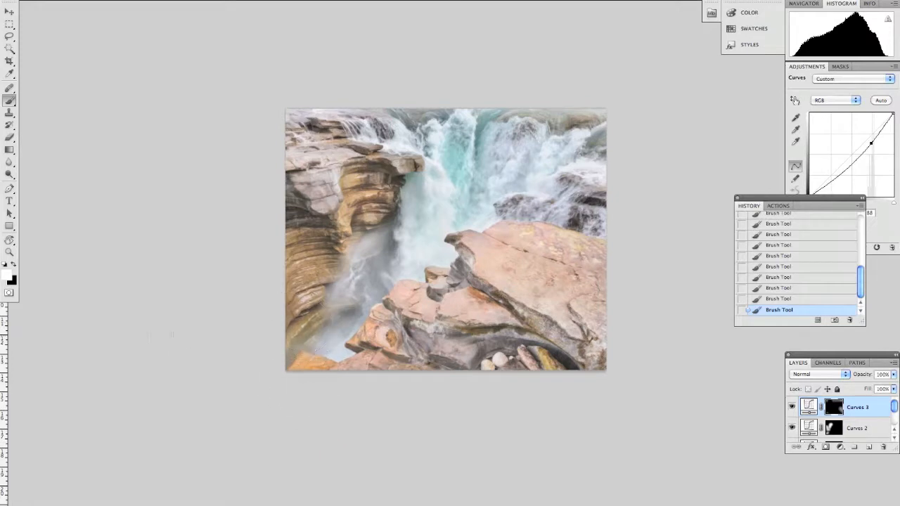
key(ctrl+z)
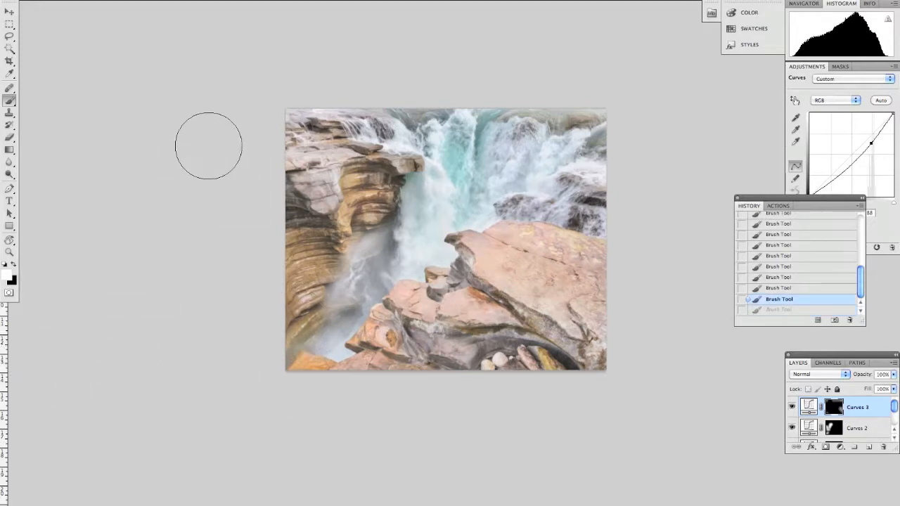
Paint white on the Curves 3 mask over the bright waterfall areas, switching to a smaller brush for detail
drag(570, 133, 507, 202)
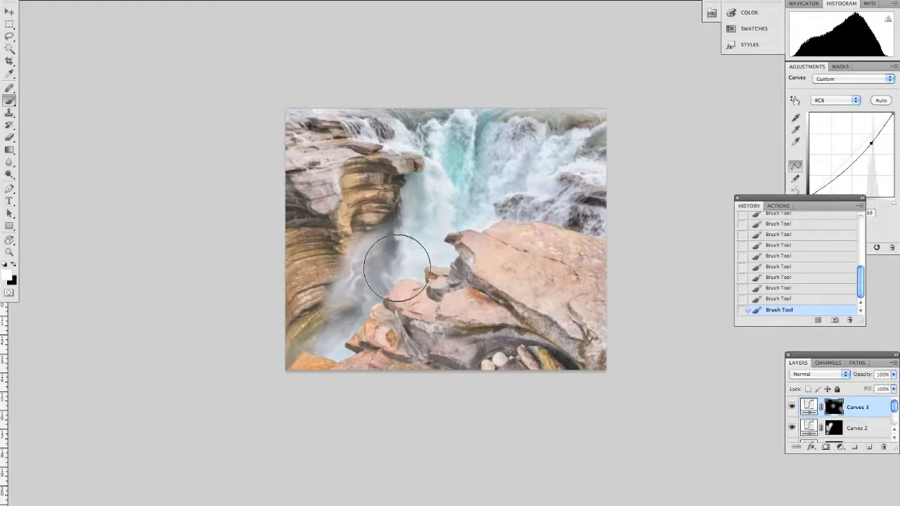
key(bracketleft)
key(bracketleft)
key(bracketleft)
key(bracketleft)
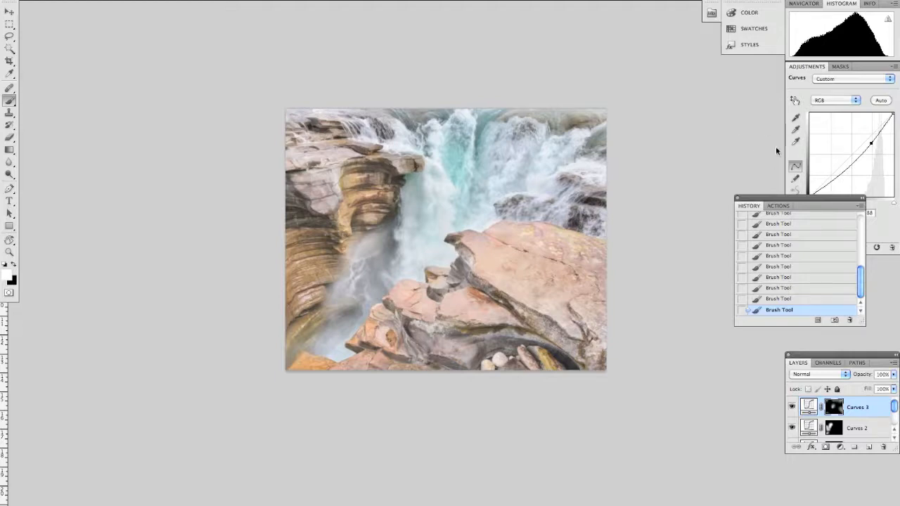
Flatten the image and duplicate the Background layer for work with the Dodge tool
key(super+shift+e)
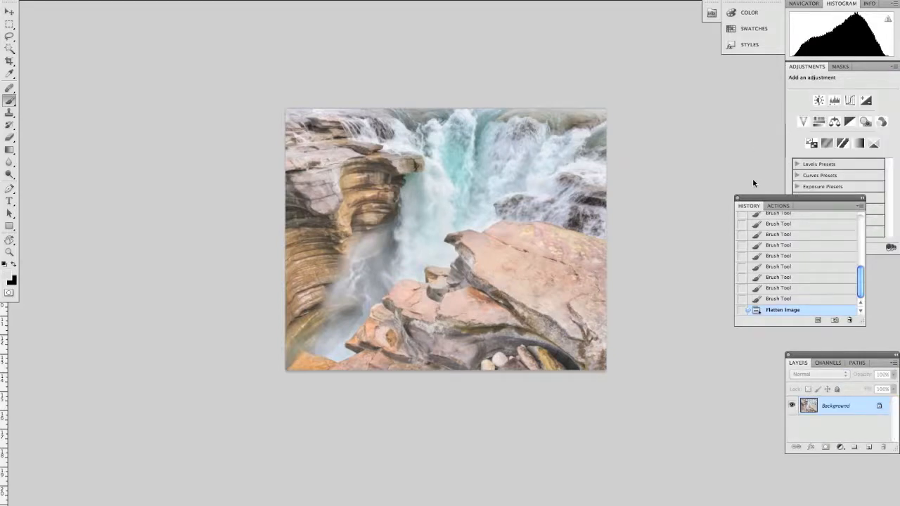
drag(843, 408, 869, 447)
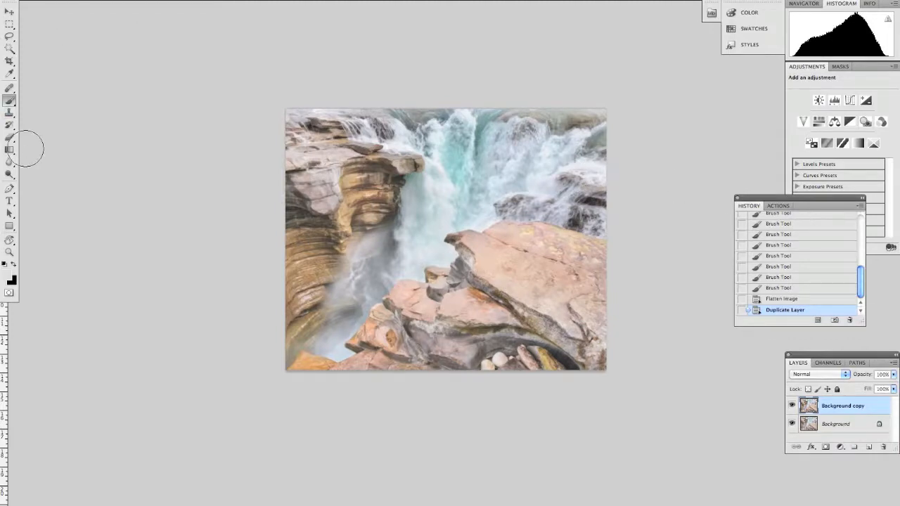
click(9, 177)
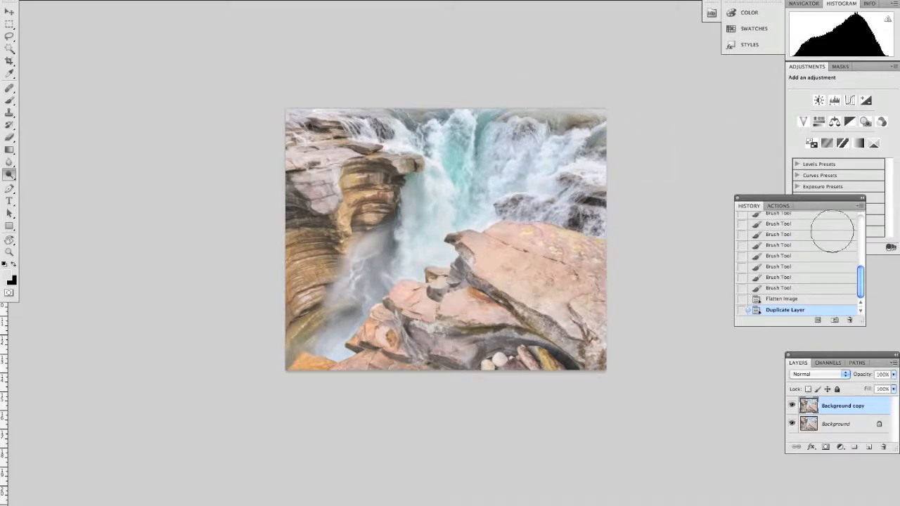
Add a Threshold adjustment layer at level 251 and reduce its opacity to 68%
click(839, 450)
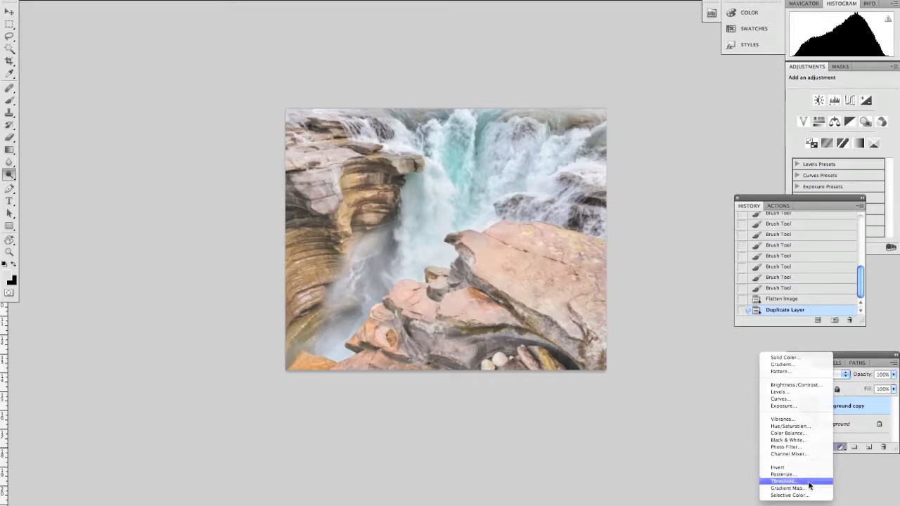
click(810, 486)
drag(840, 155, 891, 154)
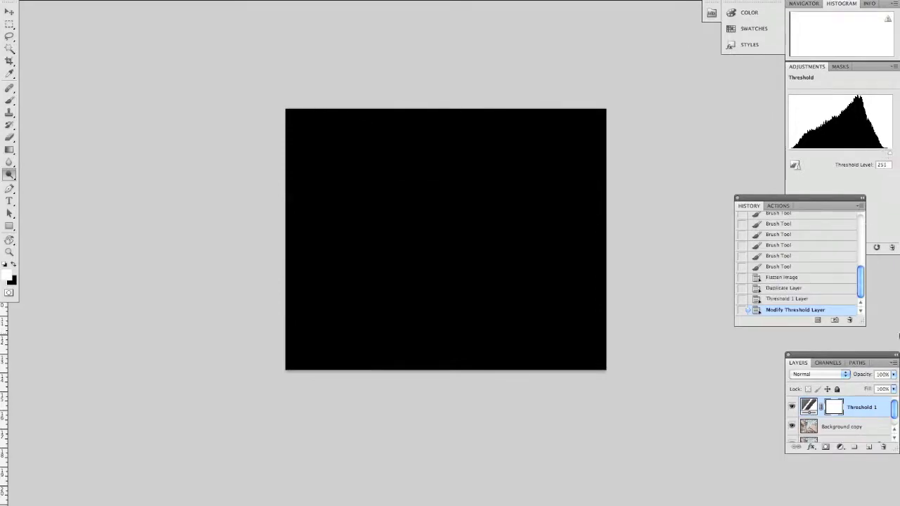
click(894, 375)
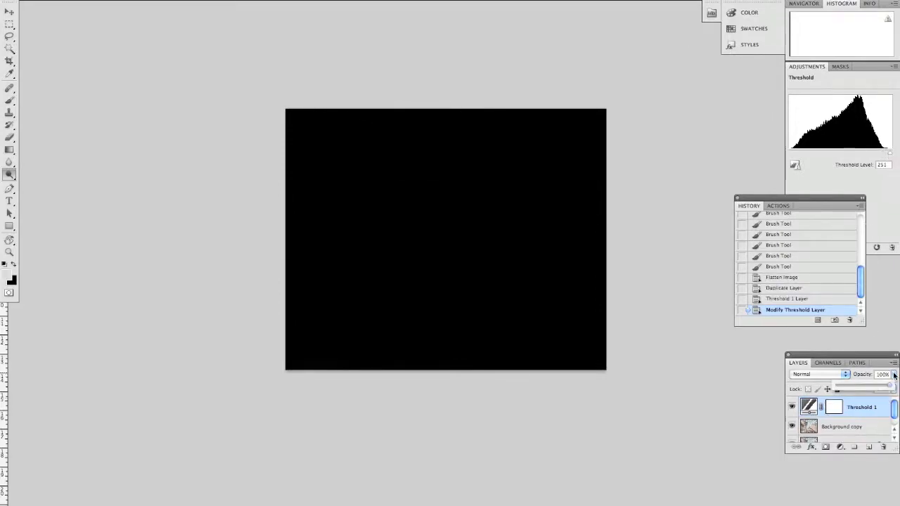
drag(889, 386, 875, 386)
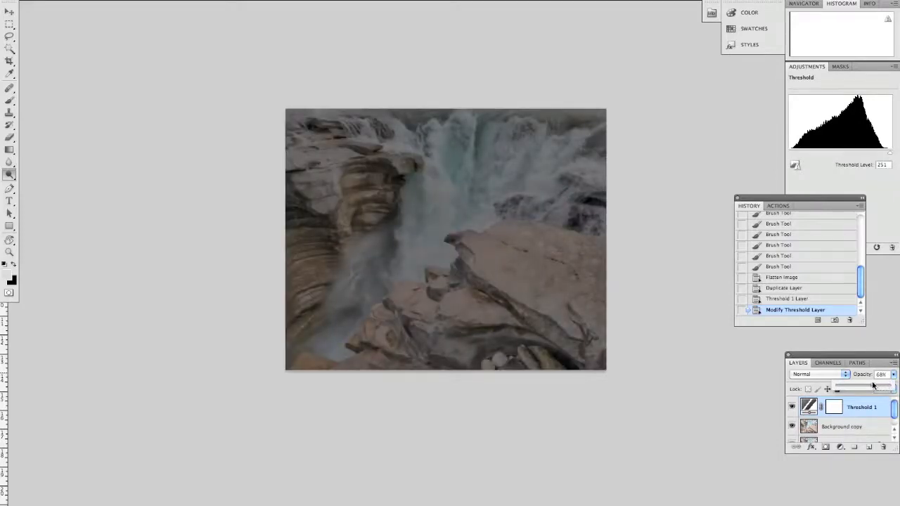
drag(872, 386, 872, 386)
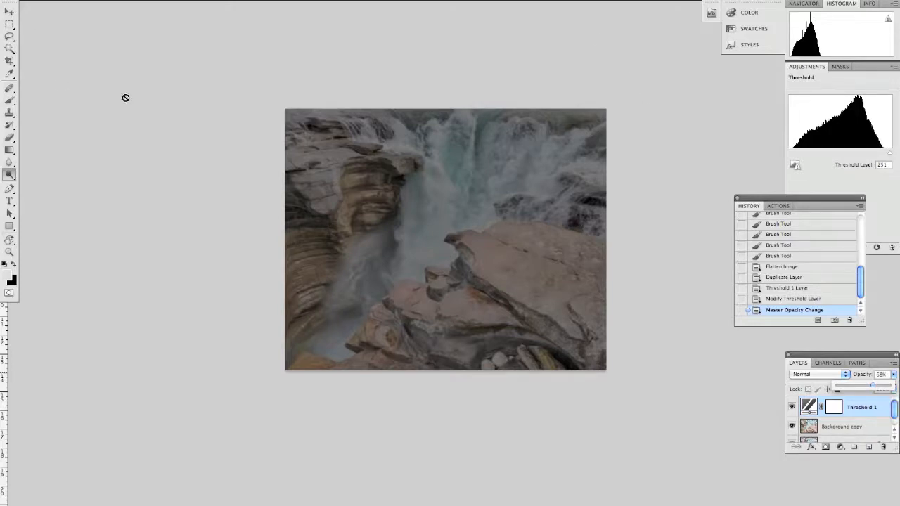
Dodge the white water across the waterfall on the Background copy layer, using a smaller brush for the finer areas
click(10, 175)
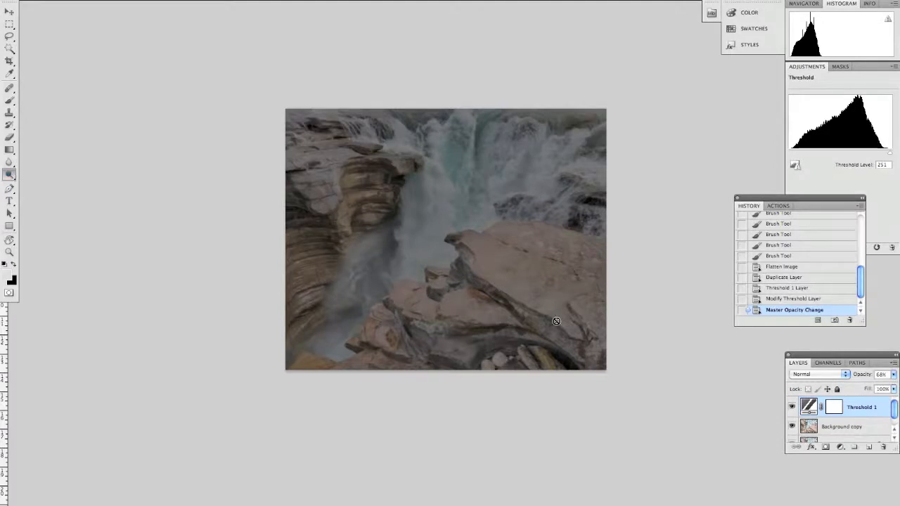
click(812, 426)
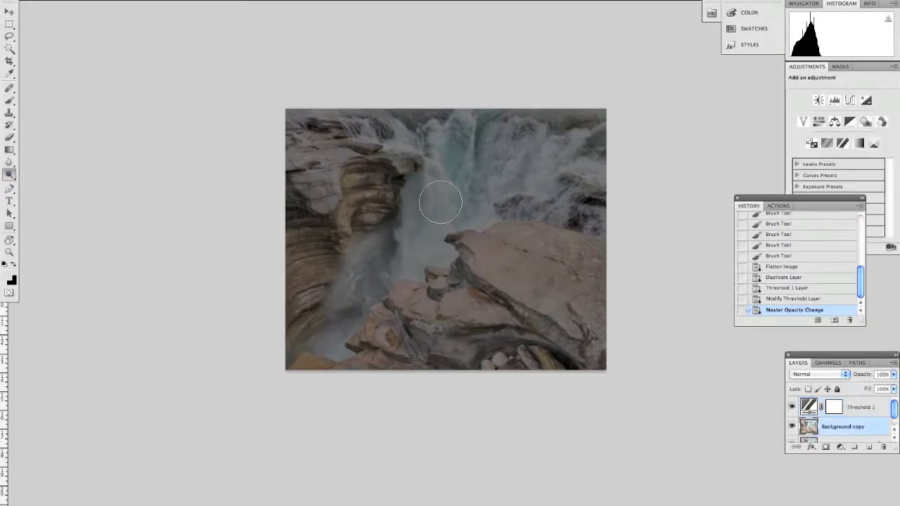
mouse_move(440, 202)
mouse_down()
mouse_move(440, 193)
mouse_move(421, 250)
mouse_move(439, 195)
mouse_up()
mouse_move(464, 139)
mouse_down()
mouse_move(450, 156)
mouse_move(448, 190)
mouse_up()
mouse_move(448, 156)
mouse_down()
mouse_move(472, 151)
mouse_move(485, 161)
mouse_up()
drag(522, 167, 542, 142)
mouse_move(543, 142)
mouse_down()
mouse_move(512, 226)
mouse_move(516, 207)
mouse_move(571, 140)
mouse_move(605, 144)
mouse_move(596, 169)
mouse_up()
mouse_move(596, 166)
mouse_down()
mouse_move(590, 144)
mouse_move(556, 189)
mouse_up()
mouse_move(555, 190)
mouse_down()
mouse_move(528, 193)
mouse_move(573, 196)
mouse_move(585, 166)
mouse_up()
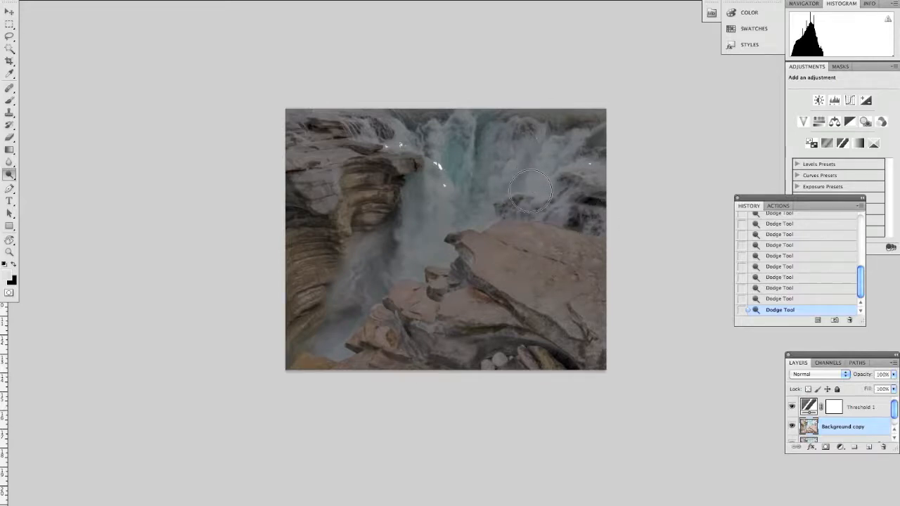
key([)
key([)
key([)
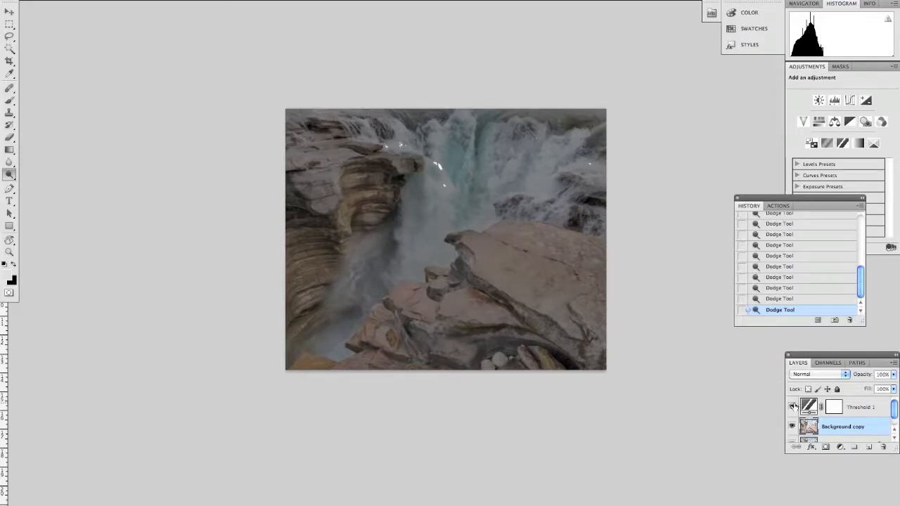
Hide the Threshold 1 layer and check the dodged waterfall at a reduced zoom
click(793, 406)
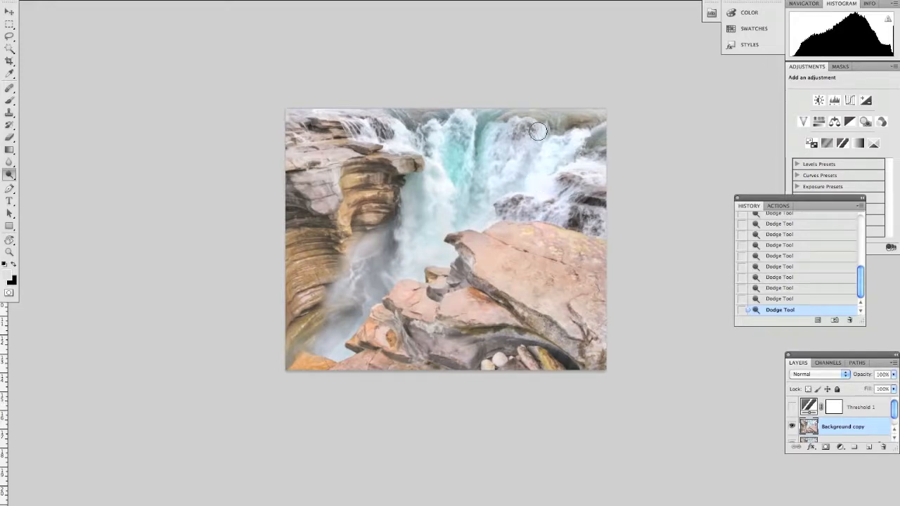
scroll(732, 338, down, 10)
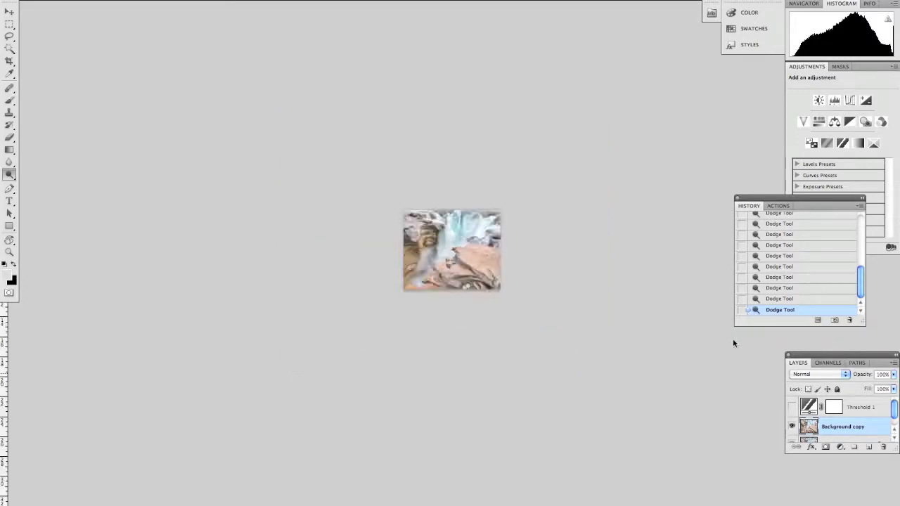
scroll(766, 377, up, 6)
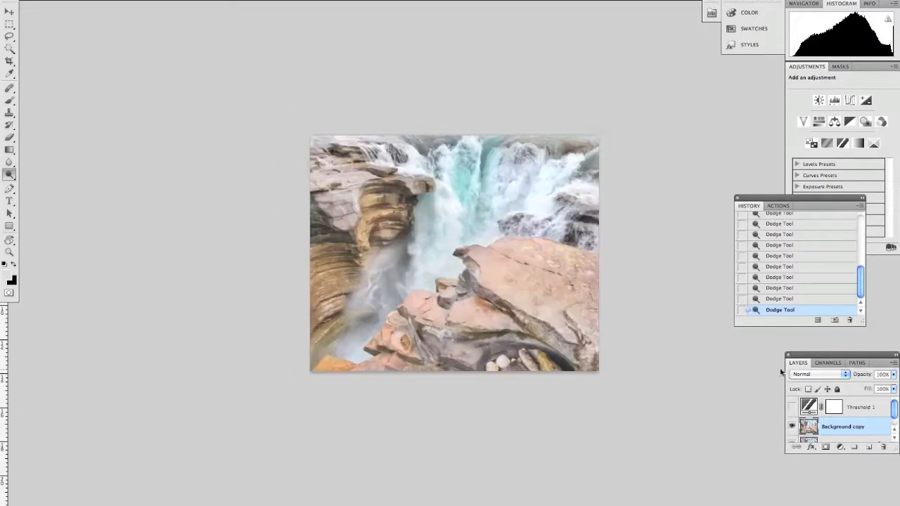
scroll(865, 434, down, 1)
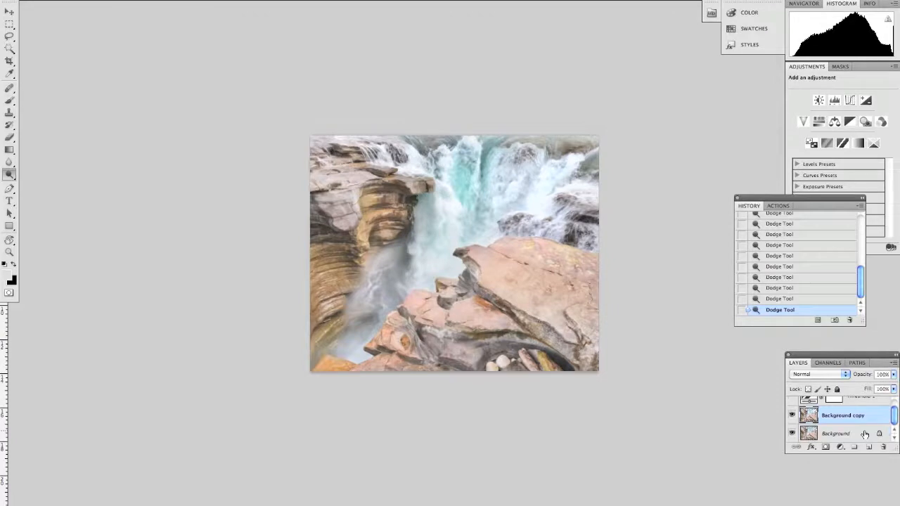
Add a layer mask to the Background copy layer and paint black with a smaller brush over the overly bright waterfall and cliff ledge areas
click(825, 447)
click(9, 102)
key(x)
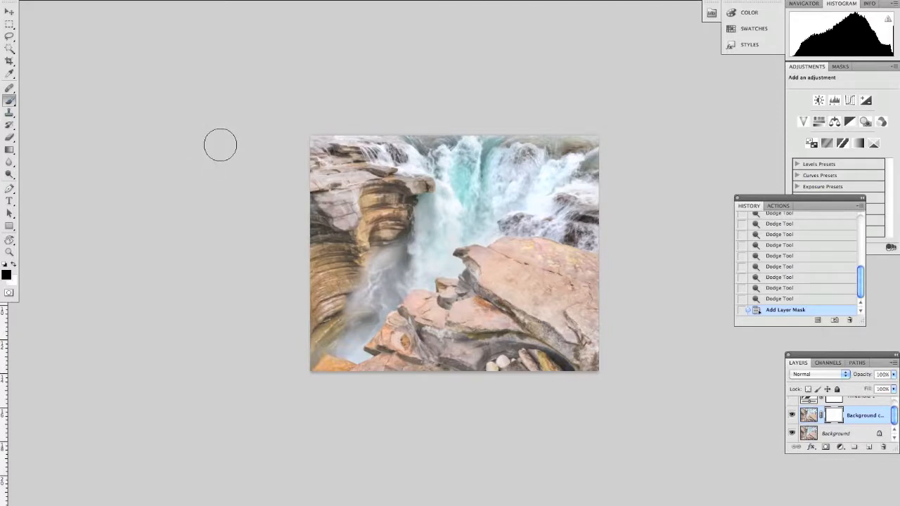
key(bracketleft)
key(bracketleft)
key(bracketleft)
drag(537, 203, 539, 216)
drag(458, 213, 458, 210)
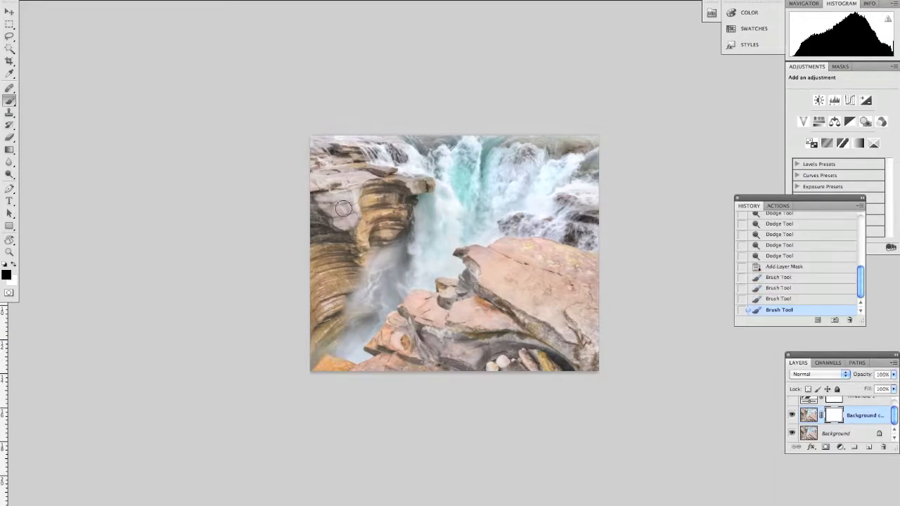
drag(409, 188, 403, 189)
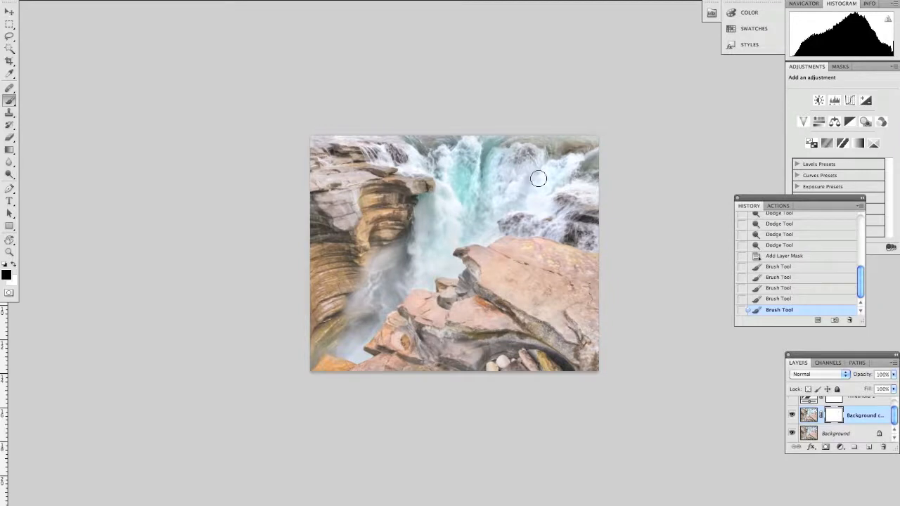
drag(585, 163, 581, 162)
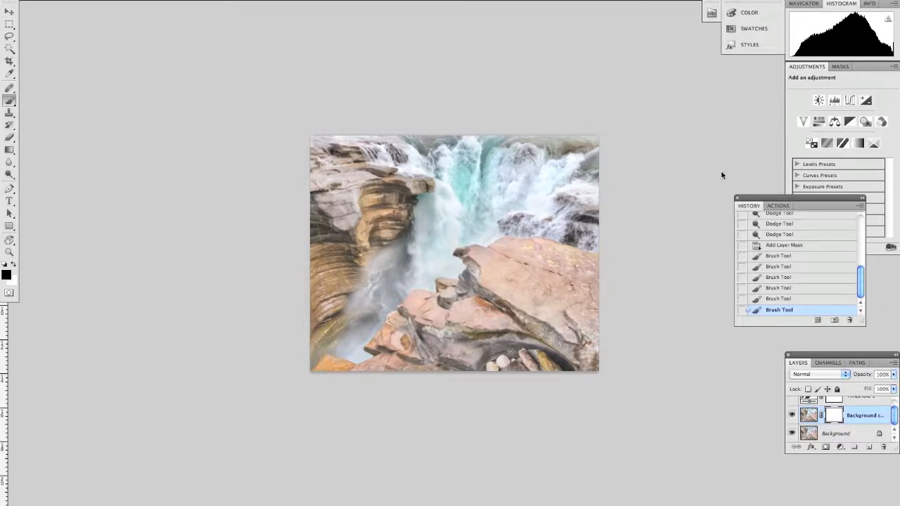
mouse_move(526, 201)
mouse_down()
mouse_move(546, 223)
mouse_move(563, 222)
mouse_up()
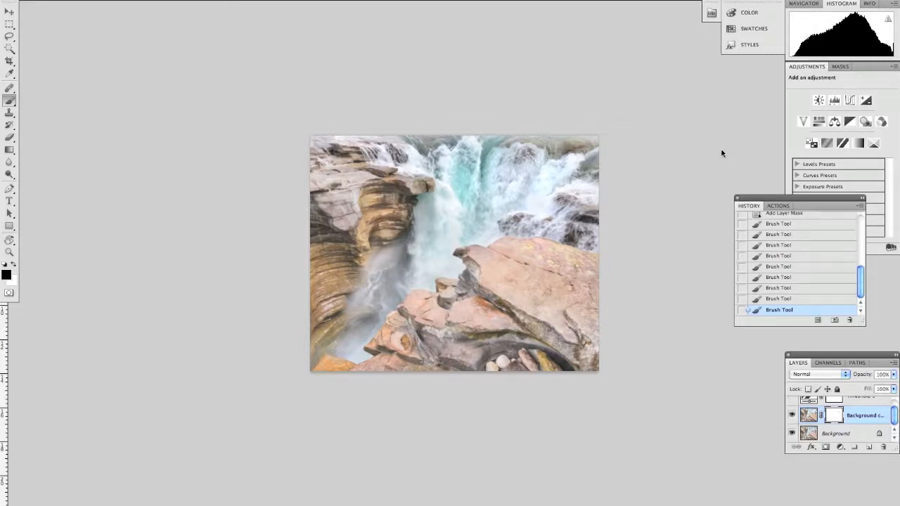
Flatten the image, discarding the hidden layer, and create a history snapshot of the result
key(super+shift+f)
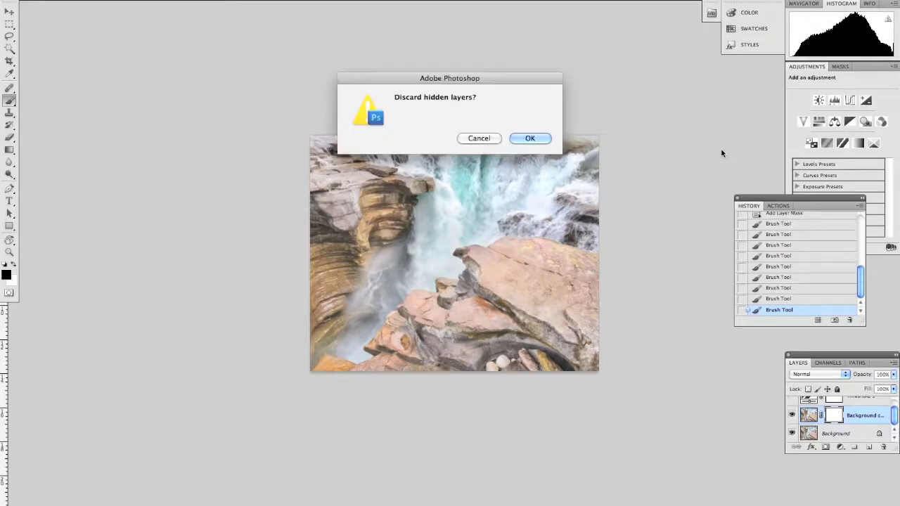
click(531, 139)
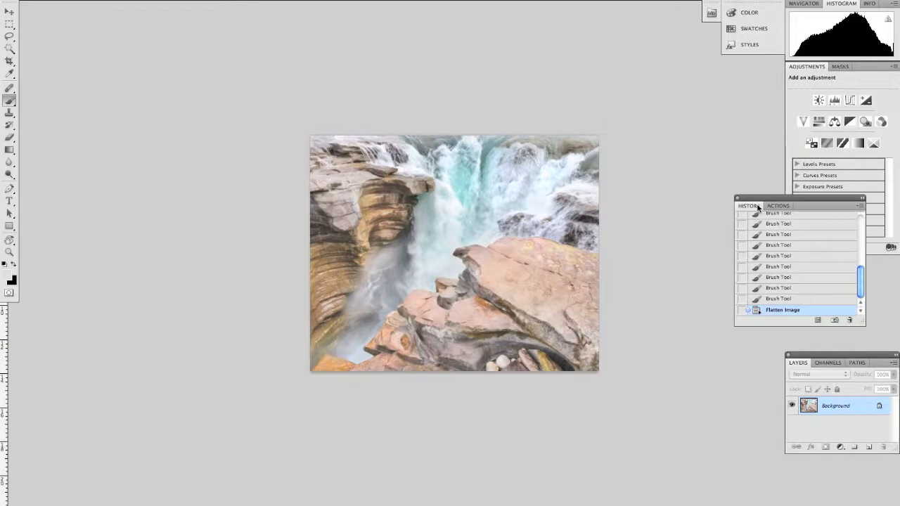
click(834, 321)
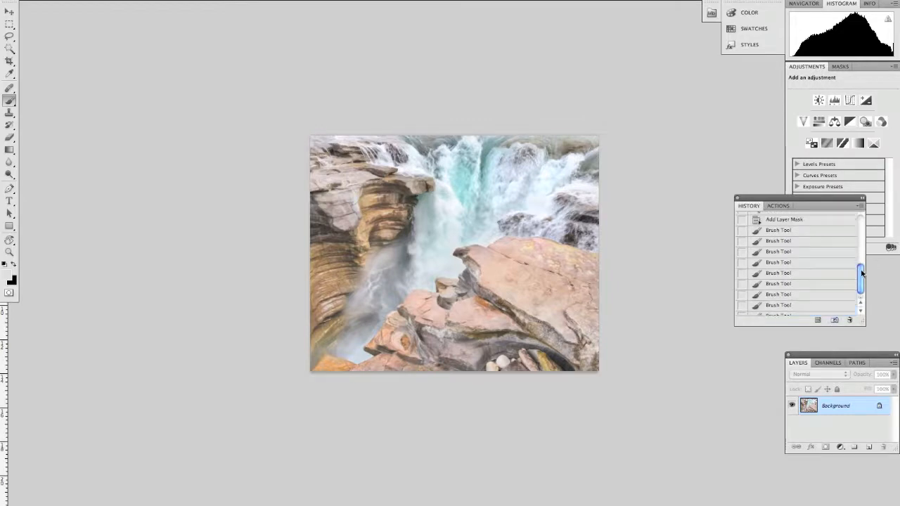
Compare the original VR3Z1110.CR2 state with Snapshot 1 and Snapshot 2 in the history, ending on Snapshot 2
drag(862, 273, 859, 199)
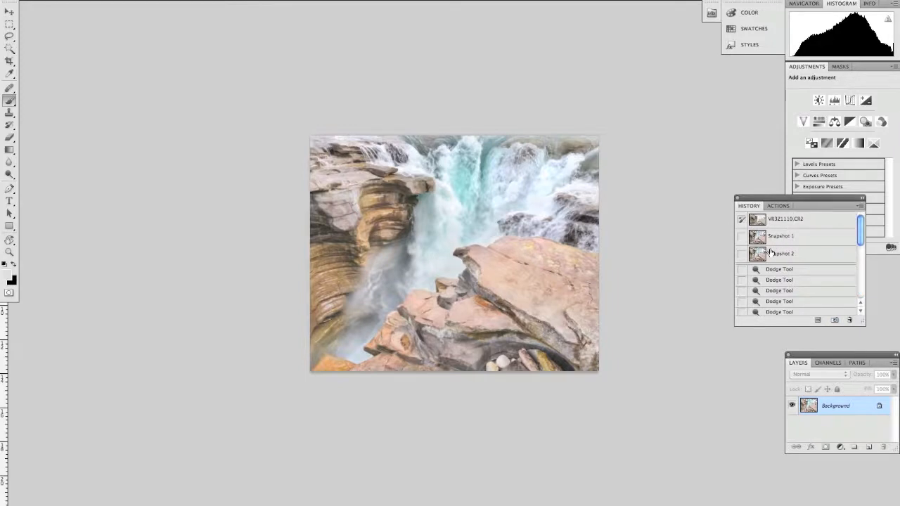
click(757, 220)
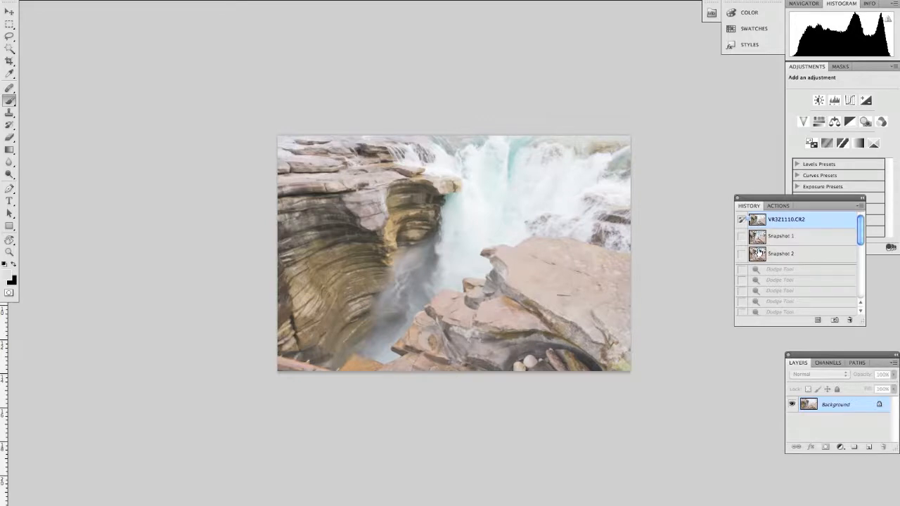
click(759, 240)
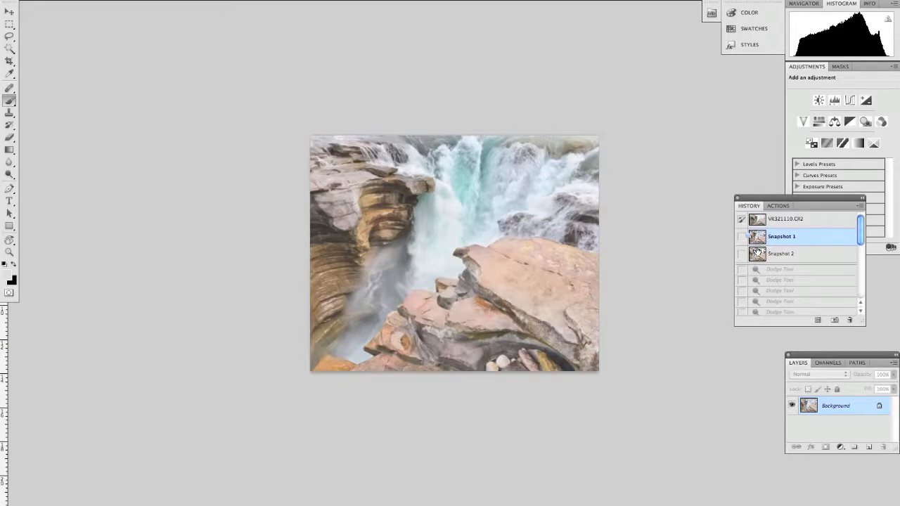
click(757, 254)
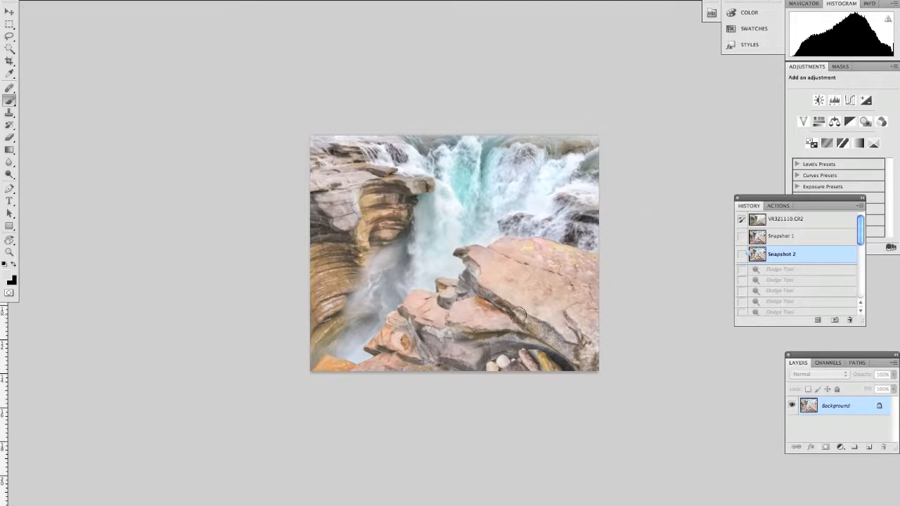
Add a Curves adjustment layer above the Background and pull the RGB curve slightly down in the upper midtones to darken the image
scroll(554, 283, up, 1)
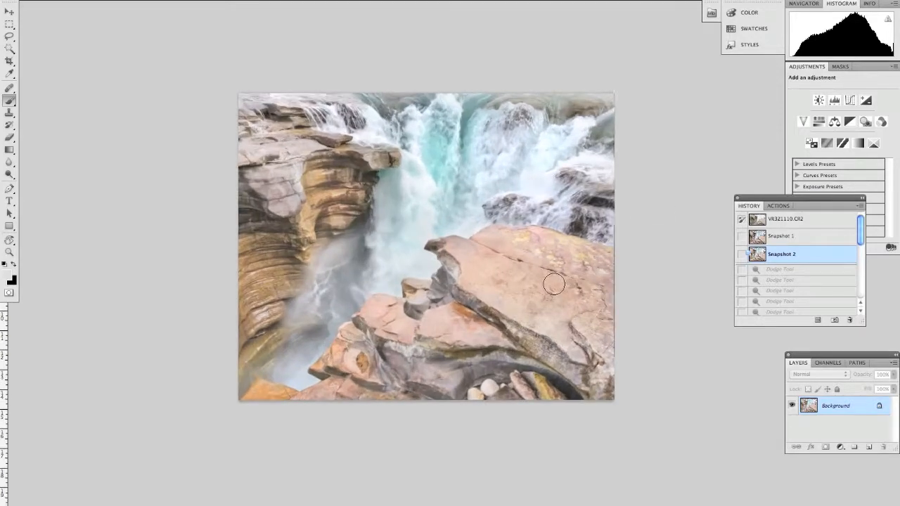
scroll(554, 283, up, 2)
scroll(554, 284, down, 3)
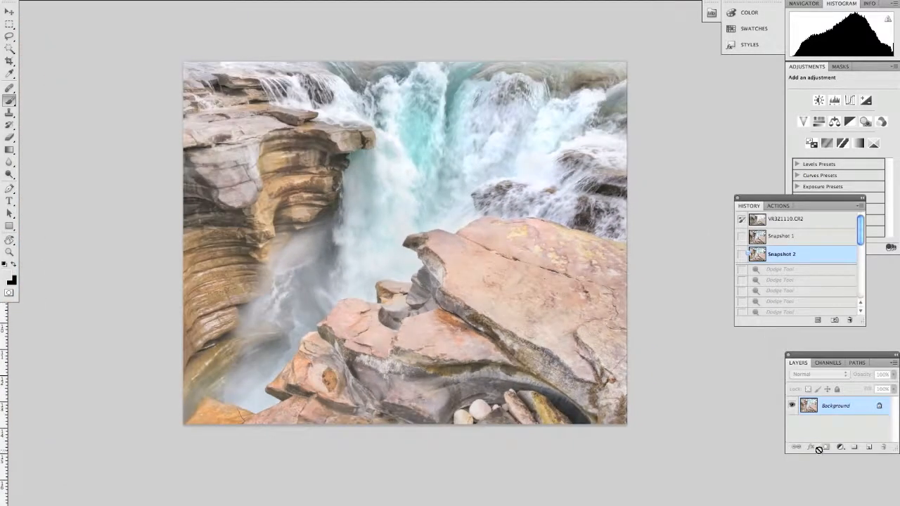
click(840, 447)
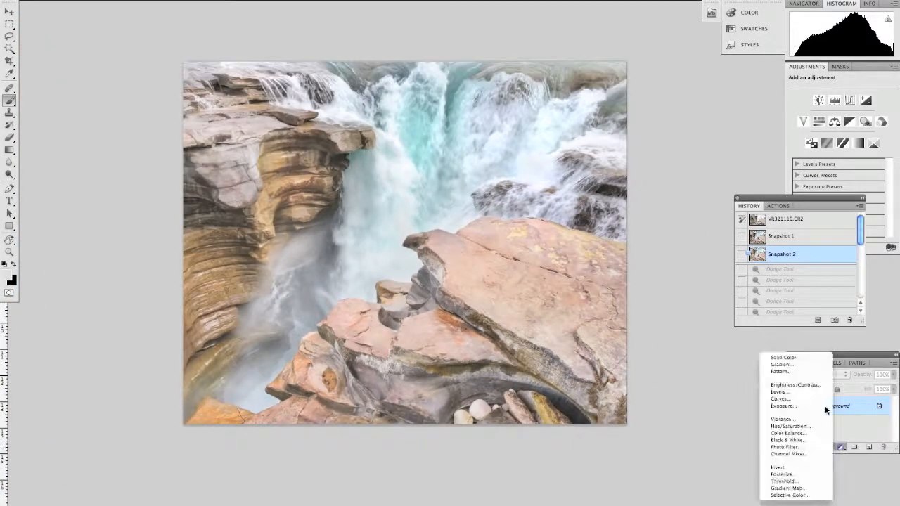
click(779, 399)
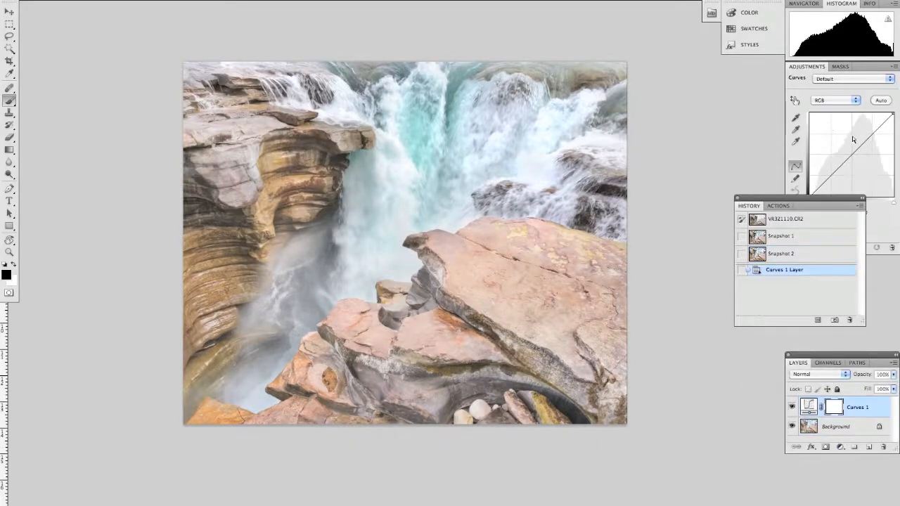
drag(859, 140, 865, 145)
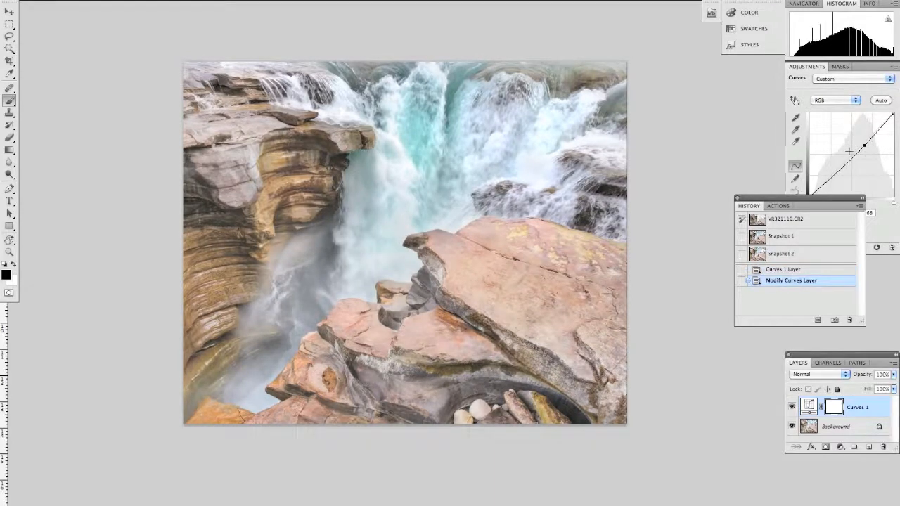
Invert the Curves 1 mask to black and paint white with a larger brush over the big pink foreground rock
key(ctrl+i)
key(bracketright)
key(bracketright)
key(bracketright)
key(bracketright)
drag(507, 259, 557, 260)
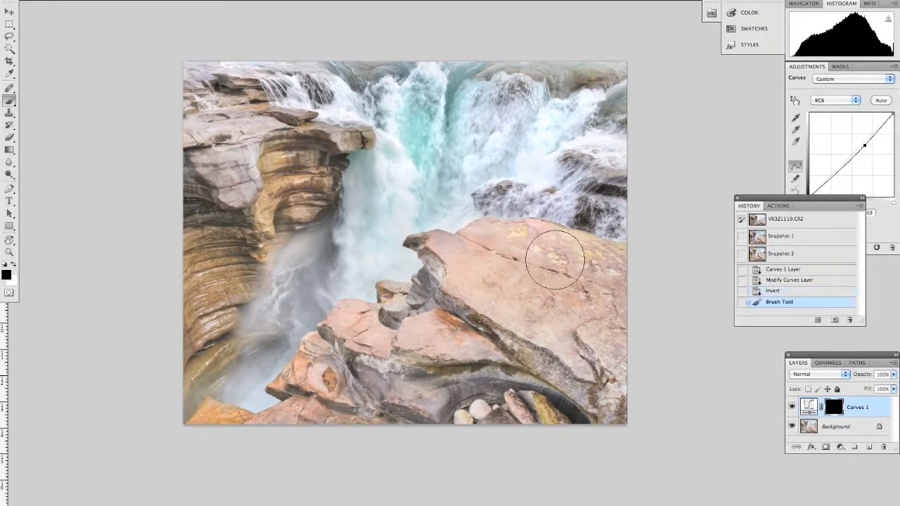
click(555, 260)
key(x)
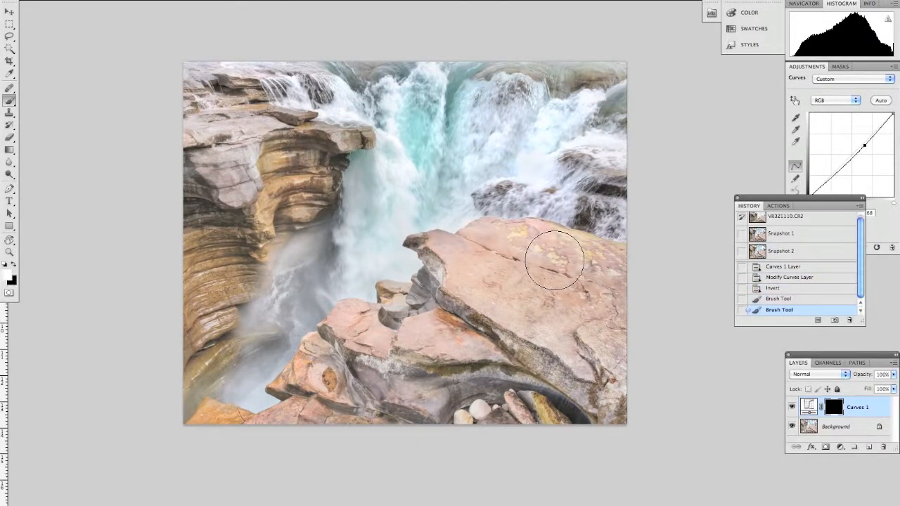
mouse_move(546, 257)
mouse_down()
mouse_move(578, 266)
mouse_move(580, 276)
mouse_move(495, 275)
mouse_move(518, 307)
mouse_move(584, 338)
mouse_up()
mouse_move(539, 297)
mouse_down()
mouse_move(514, 252)
mouse_move(553, 254)
mouse_move(514, 254)
mouse_up()
mouse_move(457, 261)
mouse_down()
mouse_move(488, 312)
mouse_move(585, 354)
mouse_move(603, 387)
mouse_up()
Paint more white on the Curves 1 mask with a smaller brush along the lower-right and upper edges of the foreground rock
key(bracketleft)
key(bracketleft)
key(bracketleft)
key(bracketleft)
key(bracketleft)
mouse_move(585, 334)
mouse_down()
mouse_move(602, 357)
mouse_move(596, 344)
mouse_up()
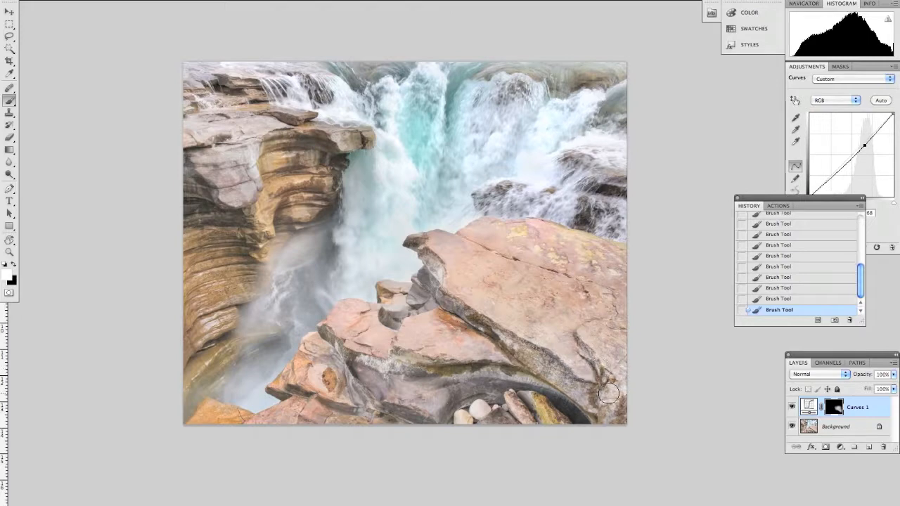
mouse_move(468, 220)
mouse_down()
mouse_move(519, 236)
mouse_move(533, 221)
mouse_move(551, 249)
mouse_move(533, 233)
mouse_move(632, 259)
mouse_up()
Compare the rock with and without Curves 1, reduce that layer's opacity to 77%, and flatten the image
click(791, 407)
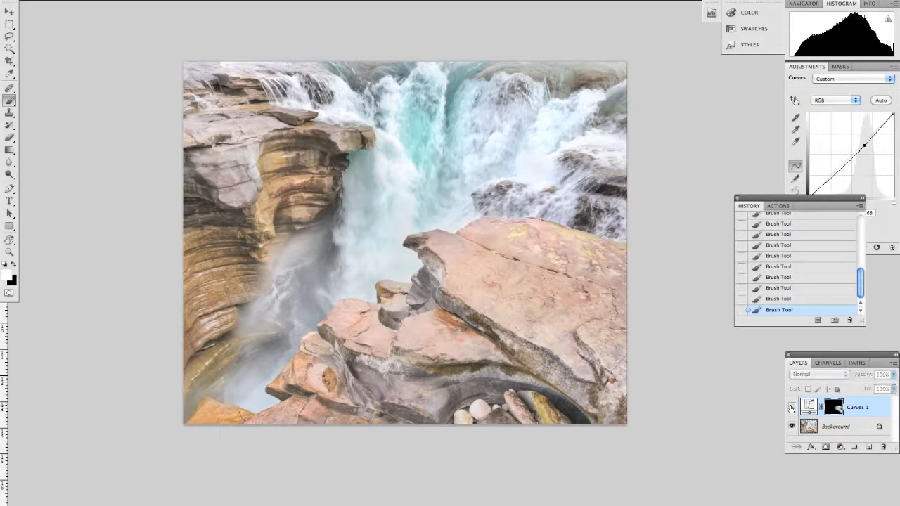
click(791, 407)
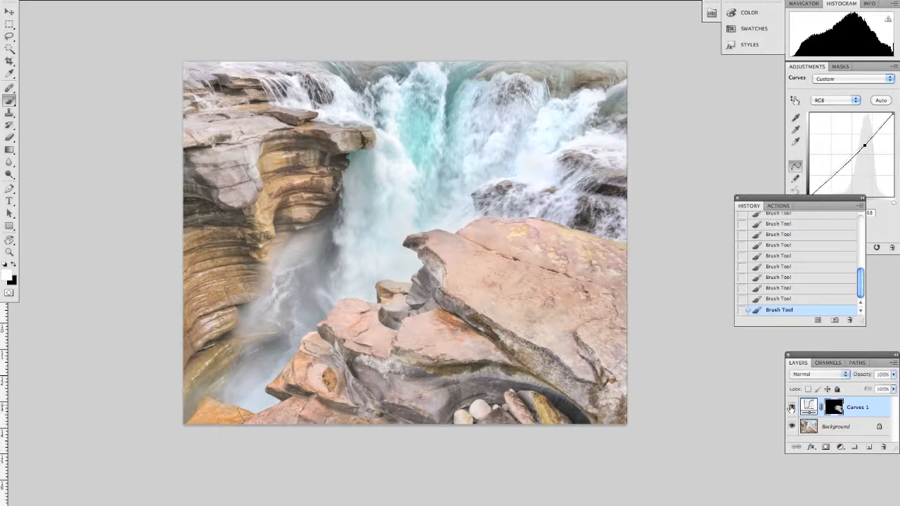
click(893, 374)
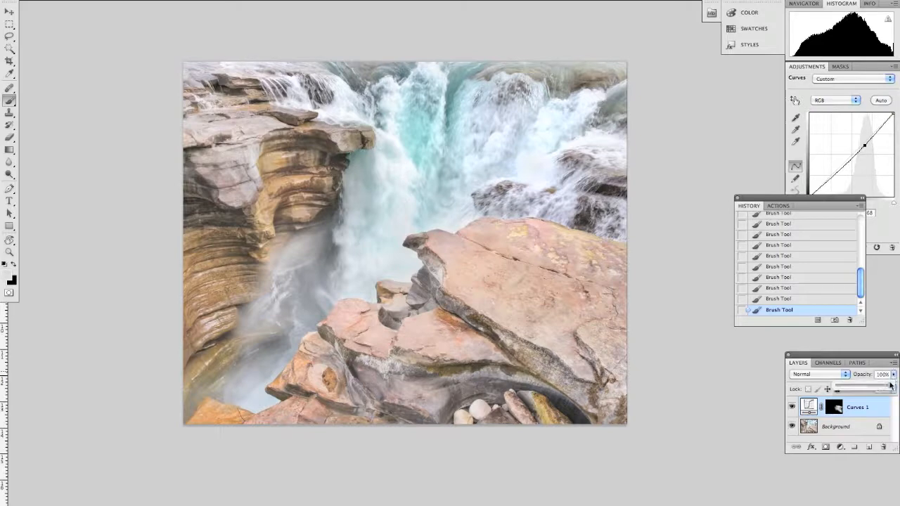
mouse_move(890, 386)
mouse_down()
mouse_move(869, 386)
mouse_move(879, 386)
mouse_up()
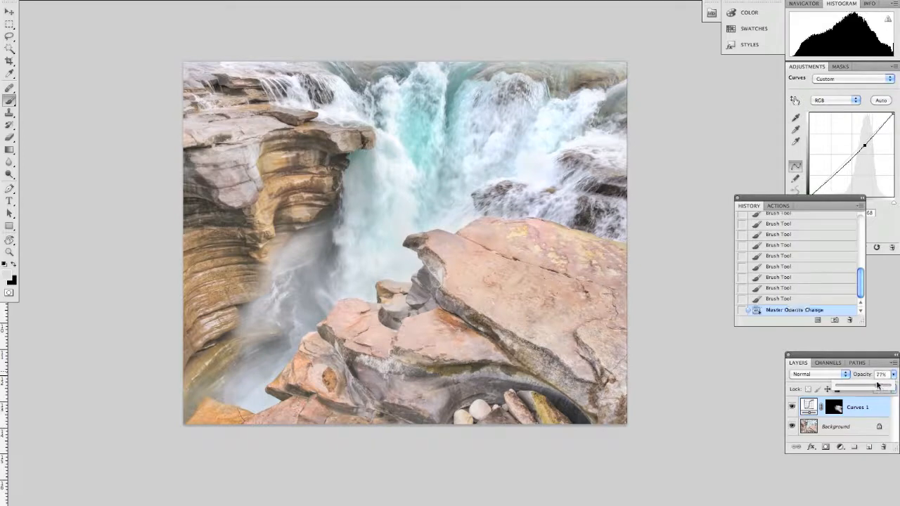
click(771, 445)
key(super+shift+e)
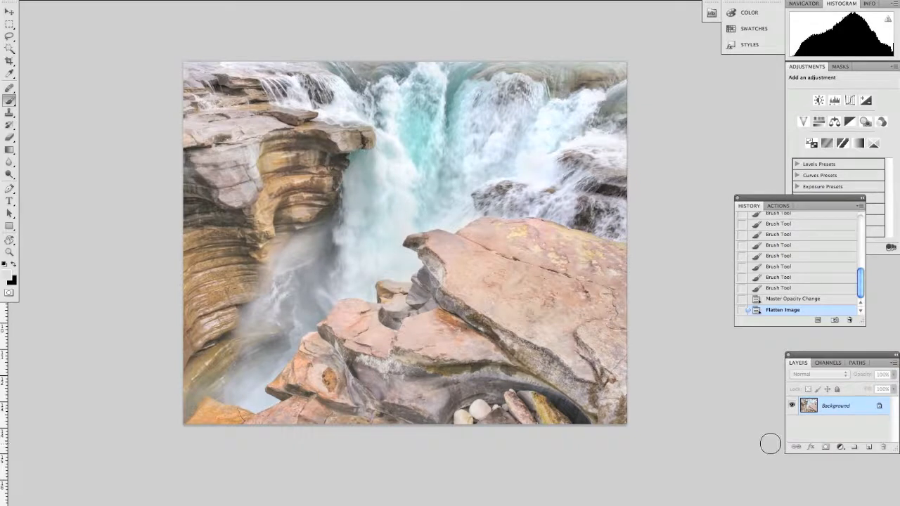